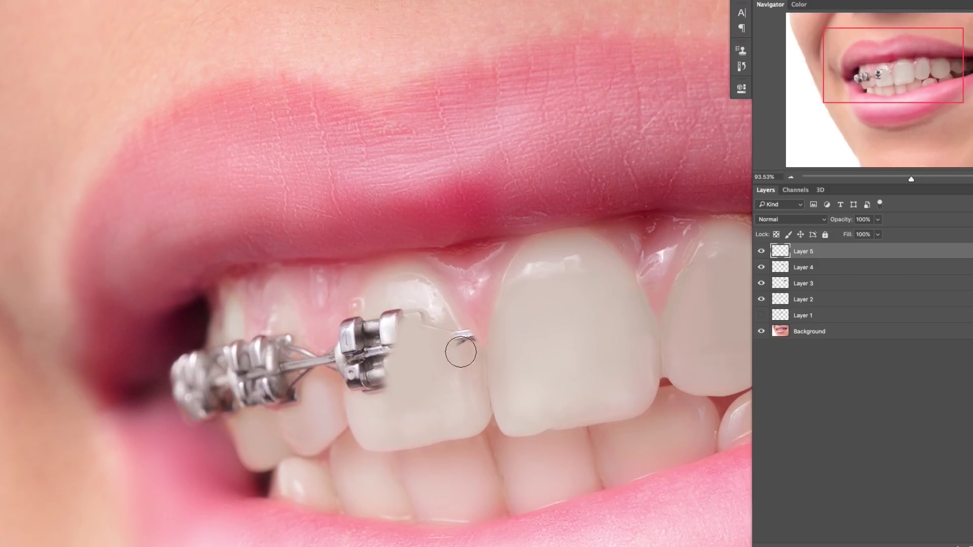
pyautogui.keyDown('alt'); pyautogui.click(477, 330); pyautogui.keyUp('alt')
pyautogui.keyDown('alt'); pyautogui.click(474, 354); pyautogui.keyUp('alt')
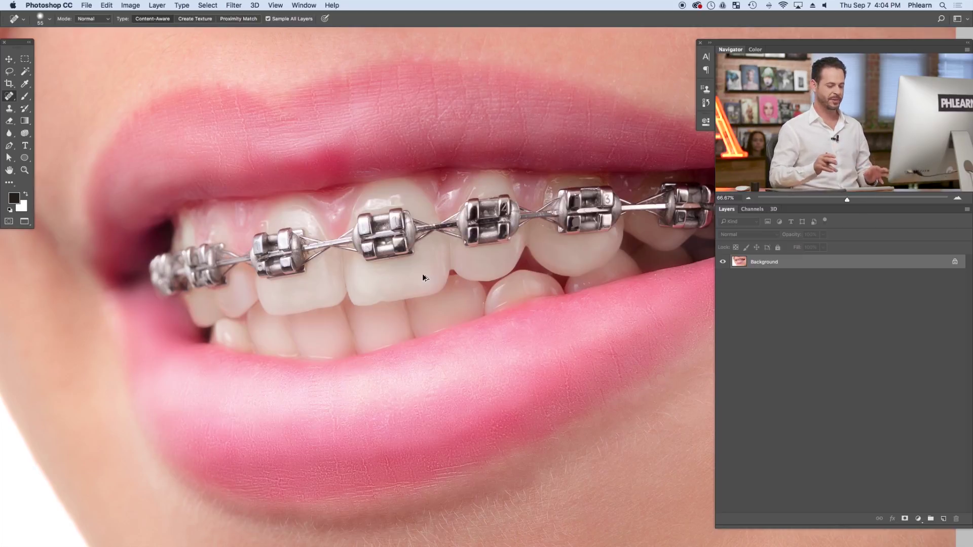
# - Add a new layer and try removing the brackets from the central incisor and the tooth right of it with the Spot Healing Brush
pyautogui.press('shift+alt+super+n')
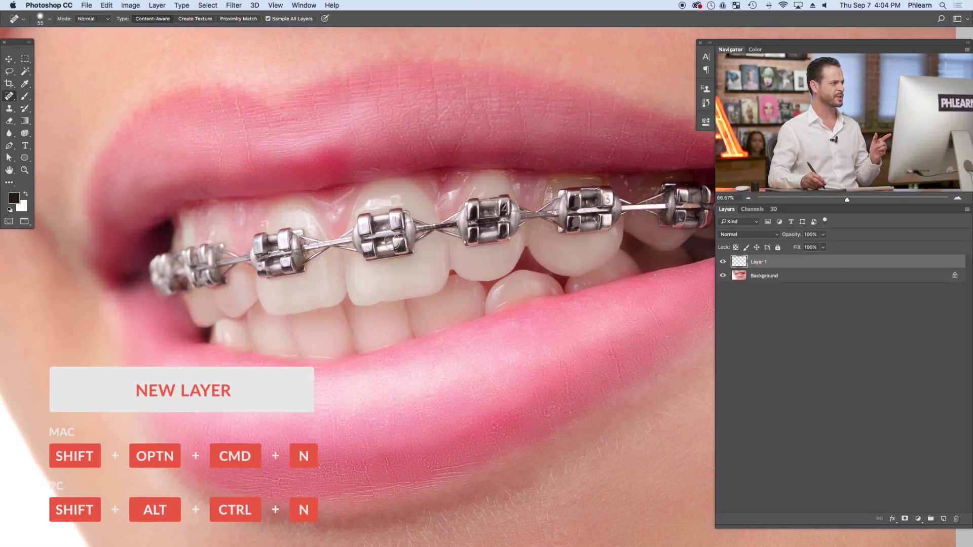
pyautogui.scroll(5, 394, 243)
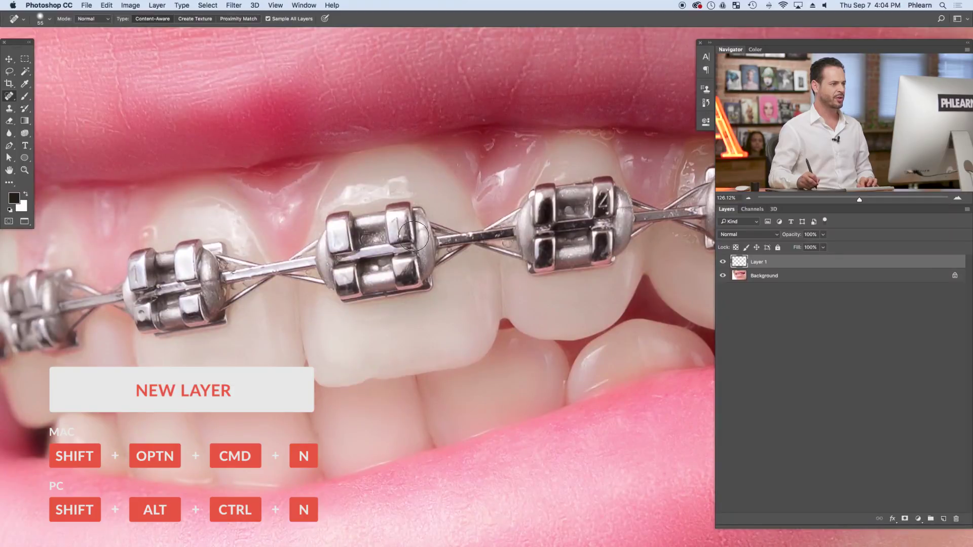
pyautogui.moveTo(413, 236)
pyautogui.mouseDown()
pyautogui.moveTo(435, 221)
pyautogui.moveTo(446, 261)
pyautogui.moveTo(464, 256)
pyautogui.moveTo(453, 227)
pyautogui.moveTo(419, 232)
pyautogui.moveTo(412, 208)
pyautogui.moveTo(342, 219)
pyautogui.moveTo(332, 239)
pyautogui.moveTo(346, 242)
pyautogui.moveTo(361, 301)
pyautogui.moveTo(421, 251)
pyautogui.moveTo(430, 293)
pyautogui.moveTo(466, 241)
pyautogui.moveTo(480, 247)
pyautogui.moveTo(479, 274)
pyautogui.mouseUp()
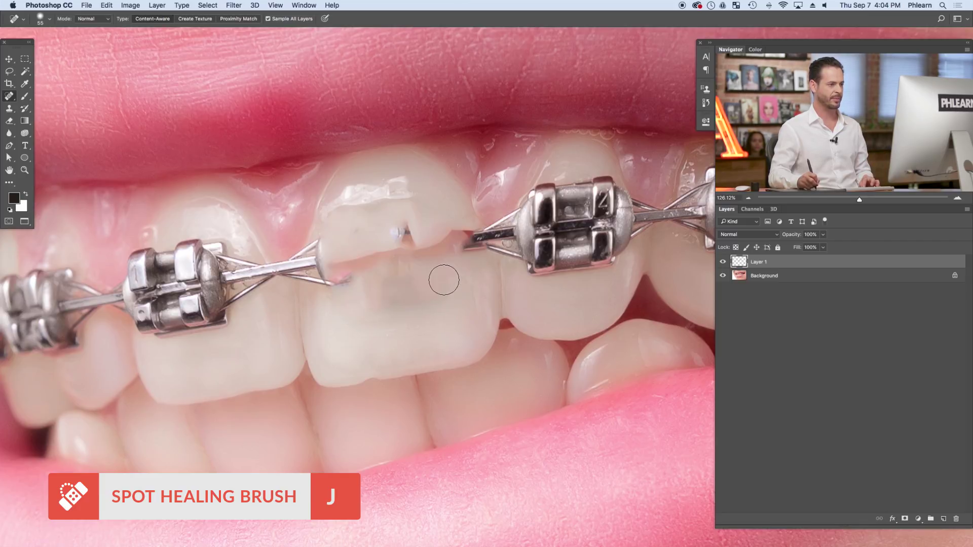
pyautogui.moveTo(412, 248); pyautogui.dragTo(404, 243)
pyautogui.moveTo(538, 254)
pyautogui.mouseDown()
pyautogui.moveTo(583, 190)
pyautogui.moveTo(602, 254)
pyautogui.moveTo(598, 211)
pyautogui.moveTo(588, 273)
pyautogui.moveTo(576, 270)
pyautogui.mouseUp()
pyautogui.moveTo(553, 197)
pyautogui.mouseDown()
pyautogui.moveTo(530, 223)
pyautogui.moveTo(550, 288)
pyautogui.mouseUp()
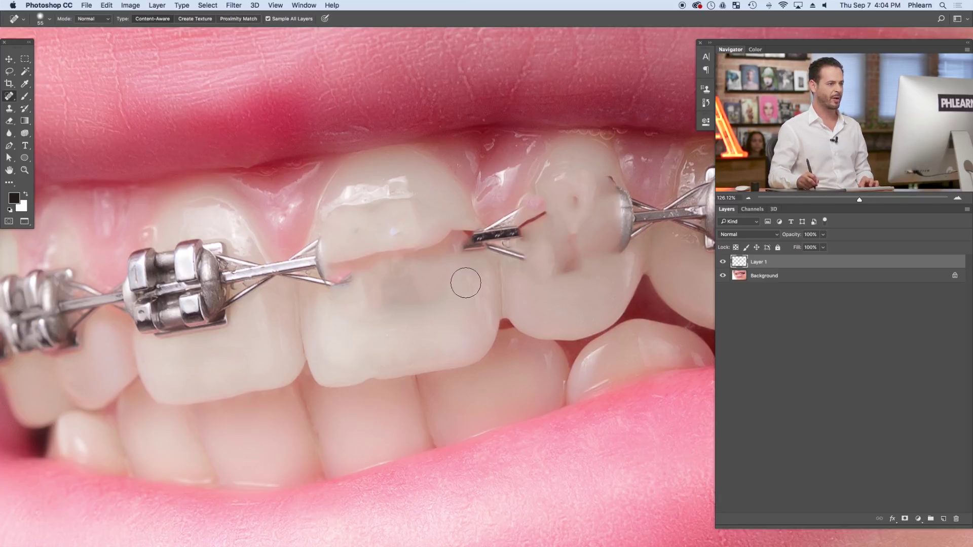
# - Try to cover the lower and right parts of the bracket left of the healed incisor with the Clone Stamp, using nearby clean enamel
pyautogui.click(9, 108)
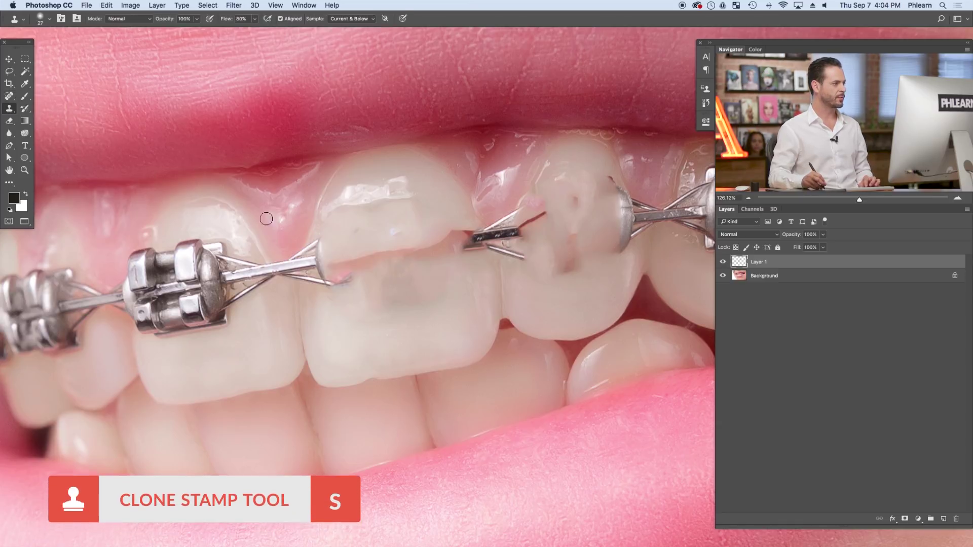
pyautogui.moveTo(339, 308); pyautogui.dragTo(355, 308)
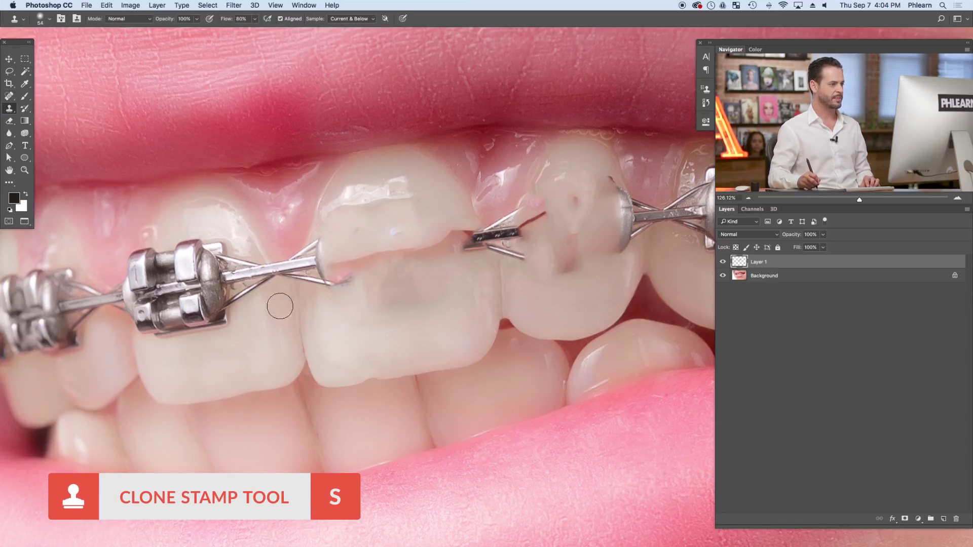
pyautogui.keyDown('alt'); pyautogui.click(217, 358); pyautogui.keyUp('alt')
pyautogui.moveTo(216, 329)
pyautogui.mouseDown()
pyautogui.moveTo(227, 305)
pyautogui.moveTo(221, 333)
pyautogui.moveTo(193, 323)
pyautogui.moveTo(198, 340)
pyautogui.moveTo(219, 331)
pyautogui.mouseUp()
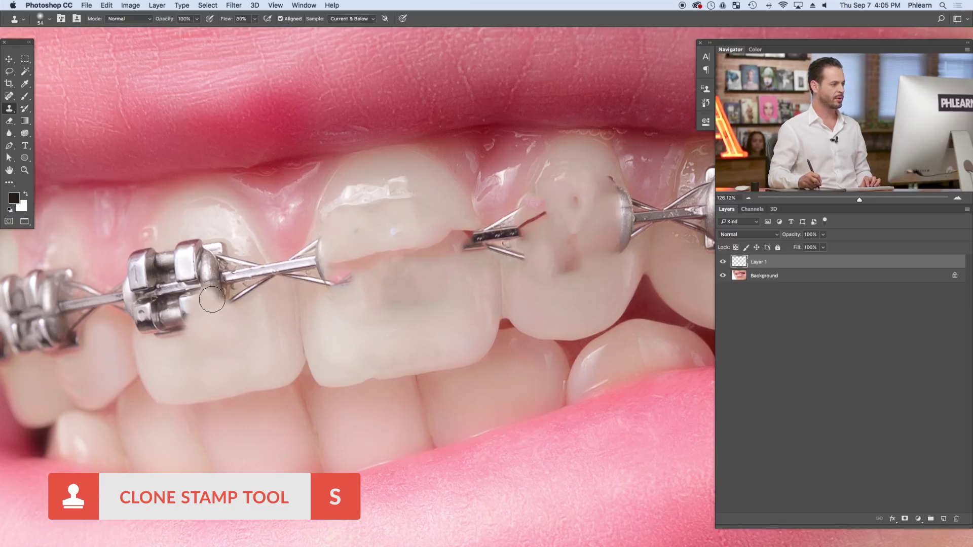
pyautogui.keyDown('alt'); pyautogui.click(230, 327); pyautogui.keyUp('alt')
pyautogui.moveTo(209, 260)
pyautogui.mouseDown()
pyautogui.moveTo(205, 275)
pyautogui.moveTo(216, 278)
pyautogui.moveTo(213, 266)
pyautogui.moveTo(218, 289)
pyautogui.moveTo(233, 285)
pyautogui.moveTo(234, 311)
pyautogui.moveTo(233, 277)
pyautogui.moveTo(251, 269)
pyautogui.mouseUp()
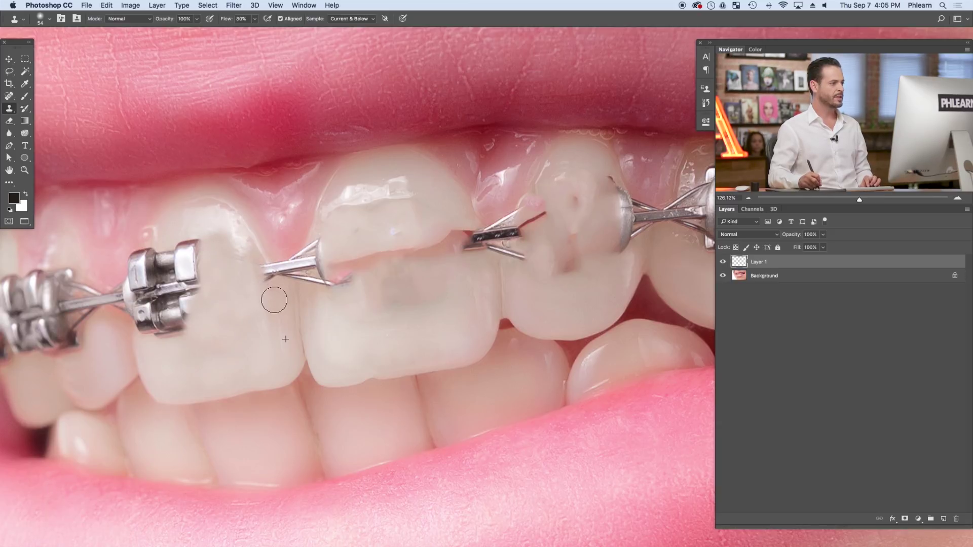
# - Try cloning sampled enamel over the remaining bracket parts on the same left incisor
pyautogui.keyDown('alt'); pyautogui.click(192, 349); pyautogui.keyUp('alt')
pyautogui.moveTo(181, 325)
pyautogui.mouseDown()
pyautogui.moveTo(174, 318)
pyautogui.moveTo(184, 348)
pyautogui.mouseUp()
pyautogui.moveTo(184, 263)
pyautogui.mouseDown()
pyautogui.moveTo(187, 298)
pyautogui.moveTo(192, 233)
pyautogui.moveTo(218, 261)
pyautogui.mouseUp()
pyautogui.moveTo(340, 299); pyautogui.dragTo(297, 294)
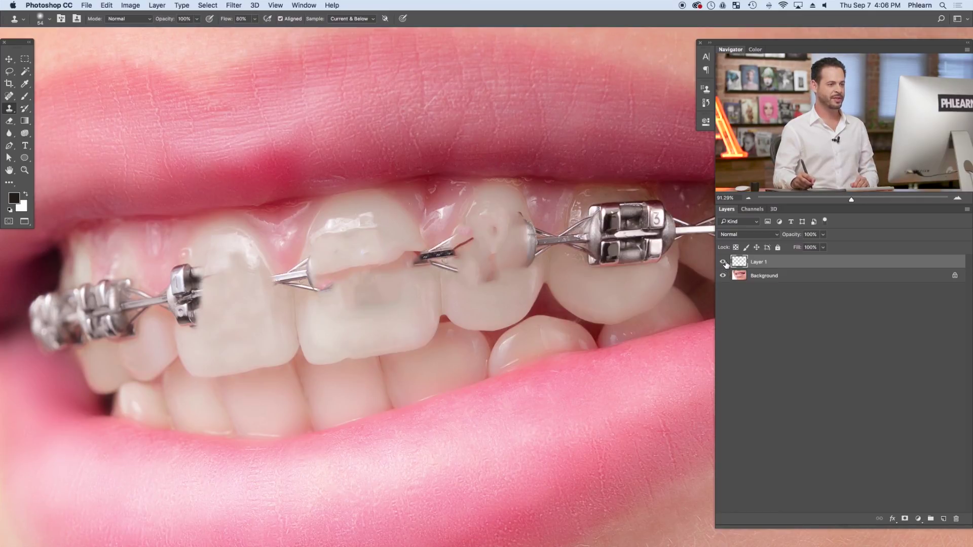
# - Hide Layer 1 and add a new empty layer above it
pyautogui.click(723, 262)
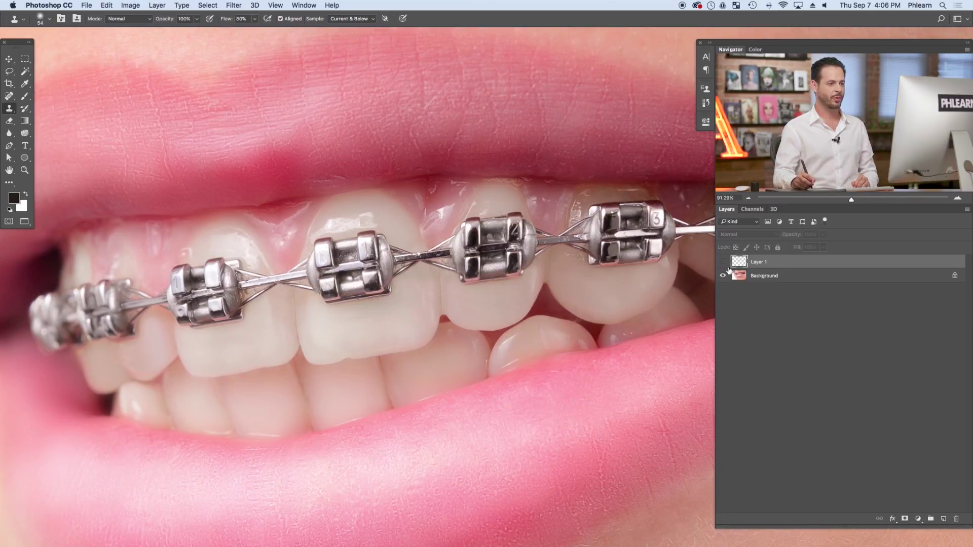
pyautogui.click(942, 518)
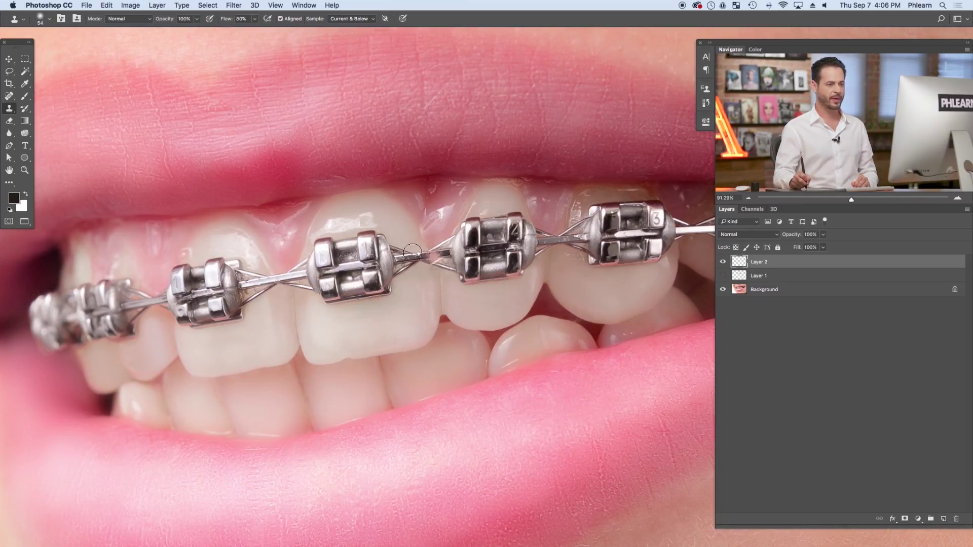
# - Paint over the central incisor's bracket with the Brush tool, repeatedly sampling nearby tooth colours and raising the flow to 50%
pyautogui.press('b')
pyautogui.keyDown('super'); pyautogui.click(400, 260); pyautogui.keyUp('super')
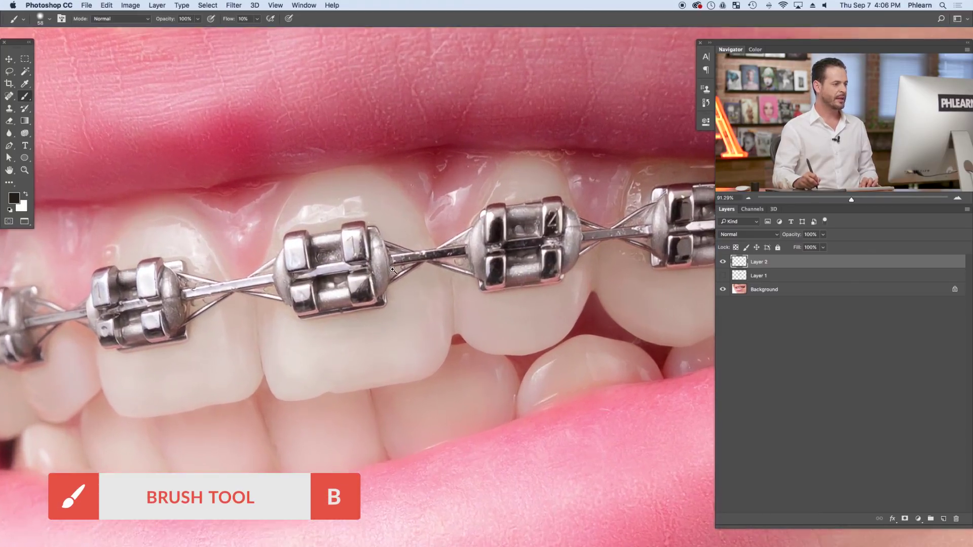
pyautogui.moveTo(393, 270); pyautogui.dragTo(407, 270)
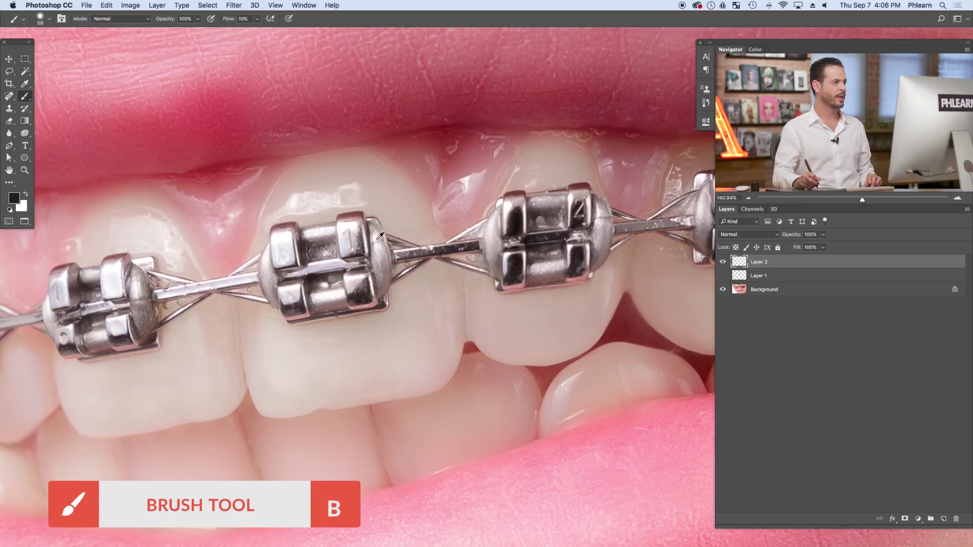
pyautogui.keyDown('alt'); pyautogui.click(403, 298); pyautogui.keyUp('alt')
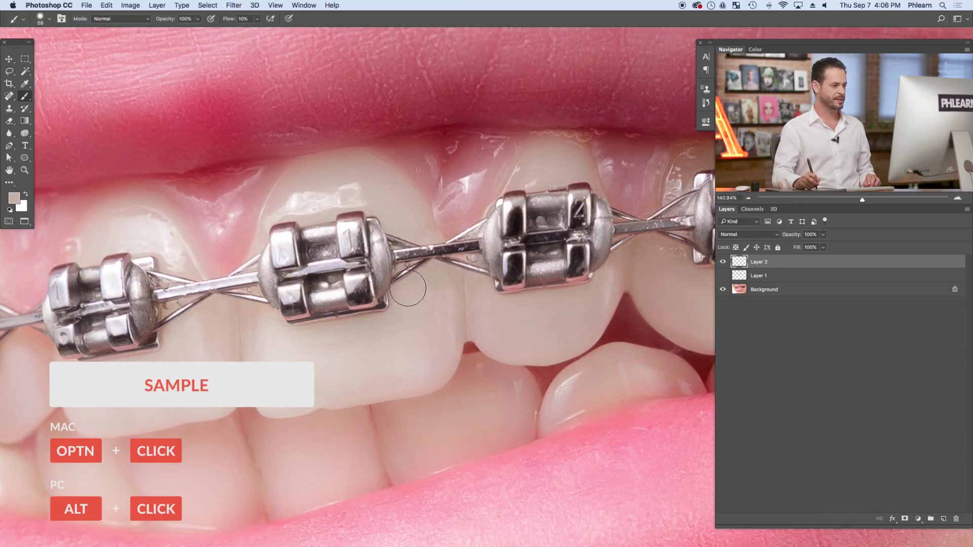
pyautogui.moveTo(387, 286)
pyautogui.mouseDown()
pyautogui.moveTo(382, 319)
pyautogui.moveTo(395, 273)
pyautogui.moveTo(406, 295)
pyautogui.moveTo(413, 245)
pyautogui.moveTo(419, 274)
pyautogui.moveTo(400, 233)
pyautogui.moveTo(407, 296)
pyautogui.moveTo(368, 264)
pyautogui.moveTo(356, 330)
pyautogui.moveTo(350, 289)
pyautogui.moveTo(310, 325)
pyautogui.moveTo(292, 299)
pyautogui.moveTo(289, 319)
pyautogui.moveTo(365, 332)
pyautogui.moveTo(325, 347)
pyautogui.moveTo(342, 345)
pyautogui.moveTo(327, 317)
pyautogui.moveTo(312, 341)
pyautogui.moveTo(310, 306)
pyautogui.moveTo(272, 271)
pyautogui.moveTo(281, 305)
pyautogui.moveTo(327, 300)
pyautogui.moveTo(332, 333)
pyautogui.moveTo(379, 342)
pyautogui.moveTo(335, 356)
pyautogui.moveTo(361, 313)
pyautogui.moveTo(364, 275)
pyautogui.moveTo(326, 278)
pyautogui.moveTo(336, 294)
pyautogui.mouseUp()
pyautogui.keyDown('alt'); pyautogui.click(355, 303); pyautogui.keyUp('alt')
pyautogui.keyDown('alt'); pyautogui.click(380, 323); pyautogui.keyUp('alt')
pyautogui.keyDown('alt'); pyautogui.click(342, 347); pyautogui.keyUp('alt')
pyautogui.keyDown('alt'); pyautogui.click(312, 339); pyautogui.keyUp('alt')
pyautogui.moveTo(375, 231)
pyautogui.mouseDown()
pyautogui.moveTo(375, 255)
pyautogui.moveTo(369, 231)
pyautogui.moveTo(340, 214)
pyautogui.moveTo(360, 213)
pyautogui.moveTo(344, 258)
pyautogui.moveTo(370, 256)
pyautogui.moveTo(355, 240)
pyautogui.moveTo(318, 251)
pyautogui.moveTo(308, 274)
pyautogui.moveTo(319, 245)
pyautogui.moveTo(308, 233)
pyautogui.moveTo(288, 260)
pyautogui.moveTo(286, 233)
pyautogui.mouseUp()
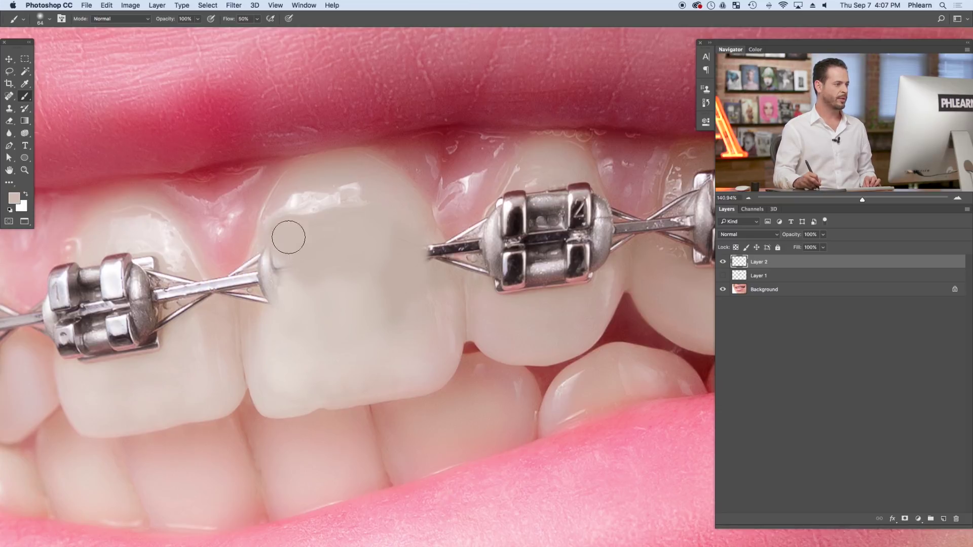
# - Paint out the bracket remnant and wire along the central incisor's left side, rebuilding the tooth edge with sampled enamel tones
pyautogui.keyDown('alt'); pyautogui.click(264, 245); pyautogui.keyUp('alt')
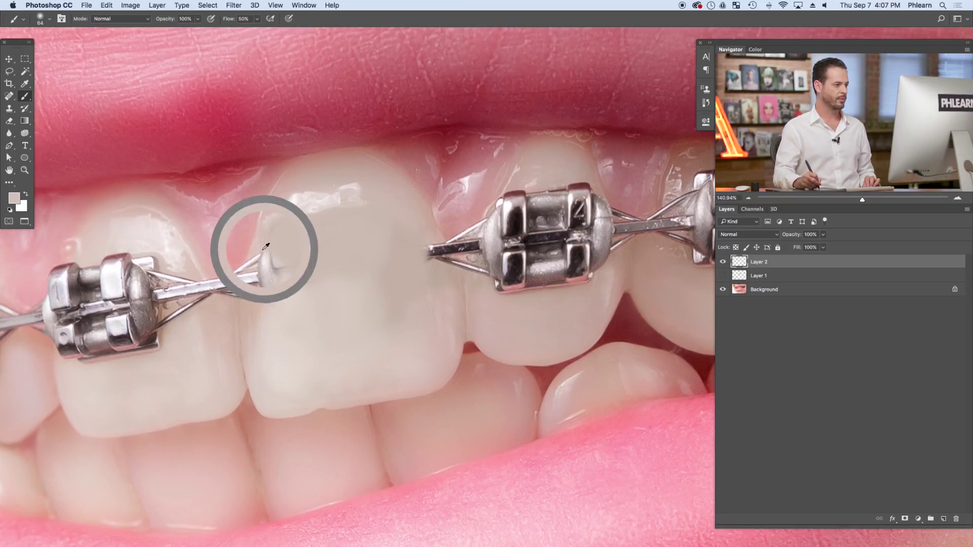
pyautogui.moveTo(261, 244)
pyautogui.mouseDown()
pyautogui.moveTo(260, 309)
pyautogui.moveTo(264, 259)
pyautogui.moveTo(293, 304)
pyautogui.mouseUp()
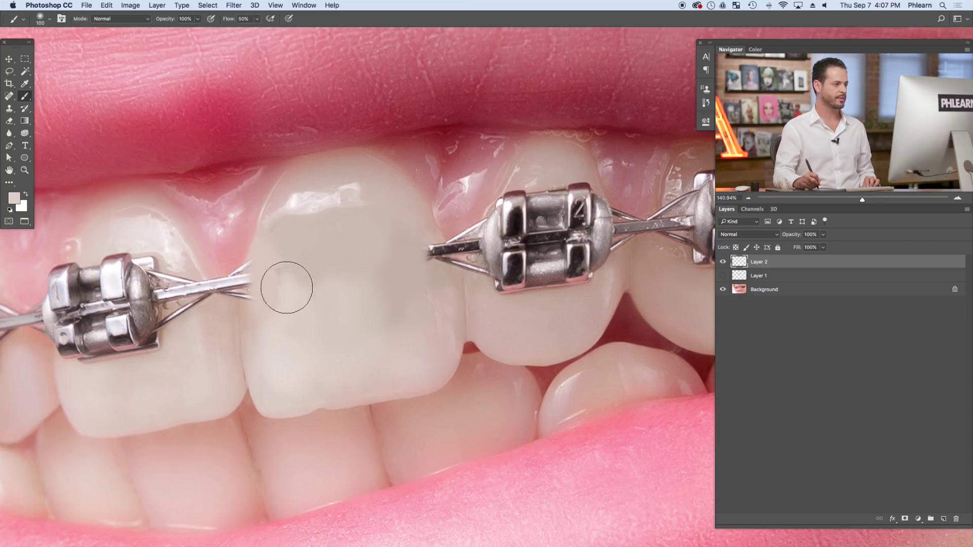
pyautogui.moveTo(257, 284); pyautogui.dragTo(255, 306)
pyautogui.keyDown('ctrl'); pyautogui.keyDown('alt'); pyautogui.click(245, 308); pyautogui.keyUp('alt'); pyautogui.keyUp('ctrl')
pyautogui.keyDown('alt'); pyautogui.click(246, 307); pyautogui.keyUp('alt')
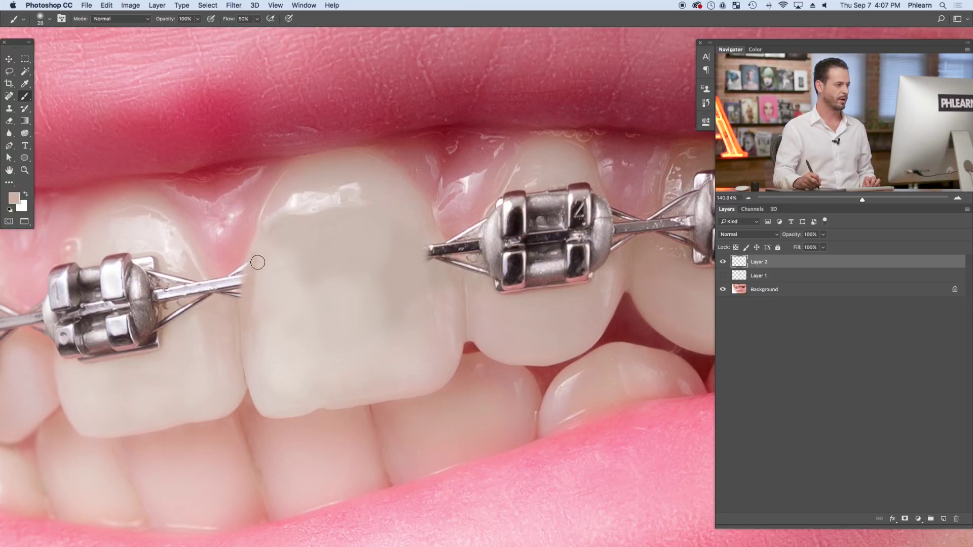
pyautogui.keyDown('alt'); pyautogui.click(254, 287); pyautogui.keyUp('alt')
pyautogui.keyDown('alt'); pyautogui.click(245, 285); pyautogui.keyUp('alt')
# - Cover the wire in the gap left of the central incisor with sampled gum pink, using a small brush
pyautogui.keyDown('alt'); pyautogui.click(245, 259); pyautogui.keyUp('alt')
pyautogui.keyDown('ctrl'); pyautogui.keyDown('alt'); pyautogui.click(242, 259); pyautogui.keyUp('alt'); pyautogui.keyUp('ctrl')
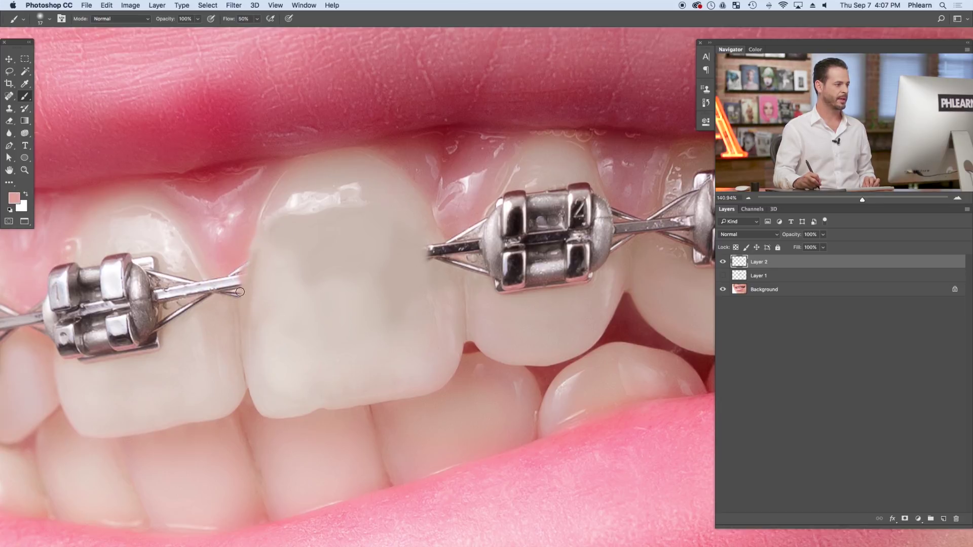
pyautogui.moveTo(235, 271); pyautogui.dragTo(235, 296)
pyautogui.keyDown('alt'); pyautogui.click(235, 264); pyautogui.keyUp('alt')
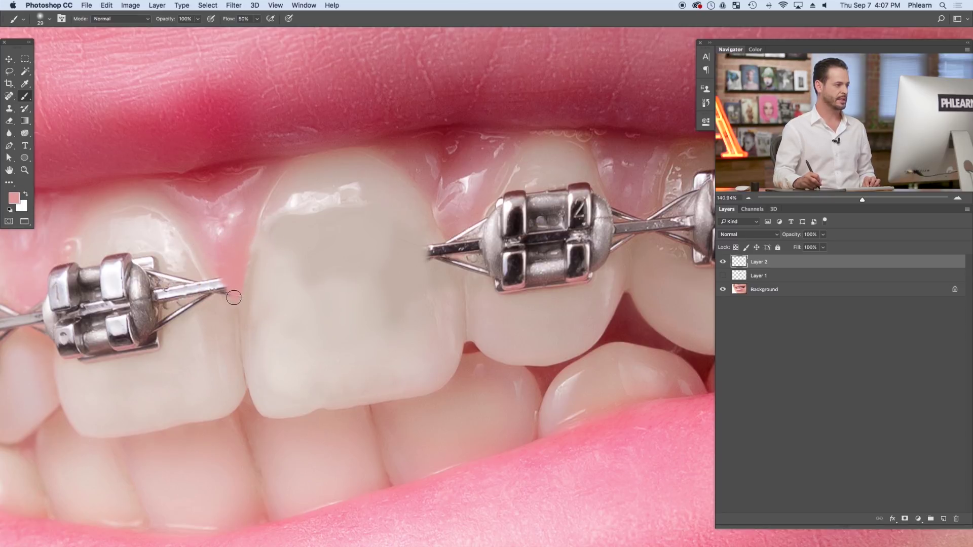
# - Refine the gum-to-tooth transition on the central incisor's left and paint away the wire crossing its right edge using sampled colours
pyautogui.keyDown('alt'); pyautogui.click(242, 301); pyautogui.keyUp('alt')
pyautogui.moveTo(247, 288); pyautogui.dragTo(241, 281)
pyautogui.keyDown('alt'); pyautogui.click(240, 281); pyautogui.keyUp('alt')
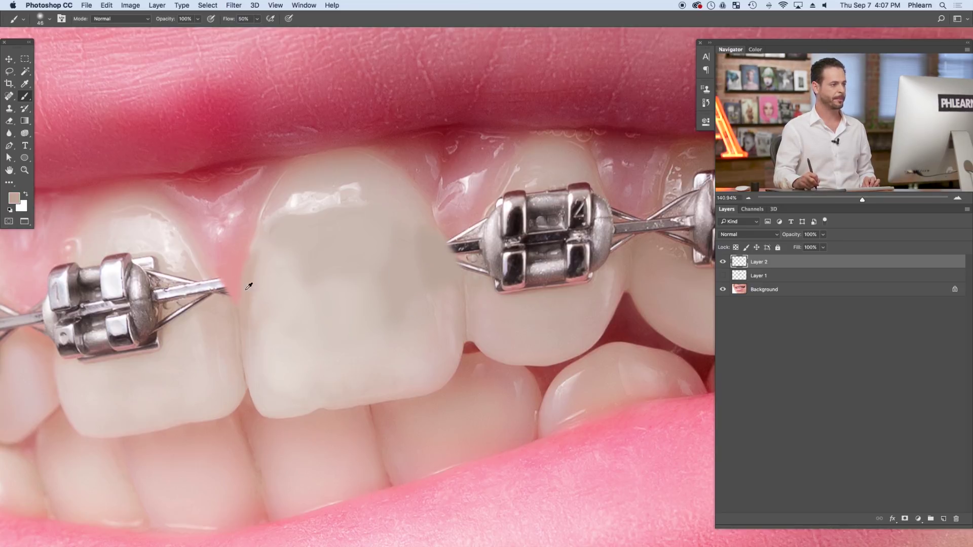
pyautogui.keyDown('ctrl'); pyautogui.keyDown('alt'); pyautogui.moveTo(262, 278); pyautogui.dragTo(255, 277); pyautogui.keyUp('alt'); pyautogui.keyUp('ctrl')
pyautogui.keyDown('alt'); pyautogui.click(218, 273); pyautogui.keyUp('alt')
pyautogui.keyDown('alt'); pyautogui.click(219, 275); pyautogui.keyUp('alt')
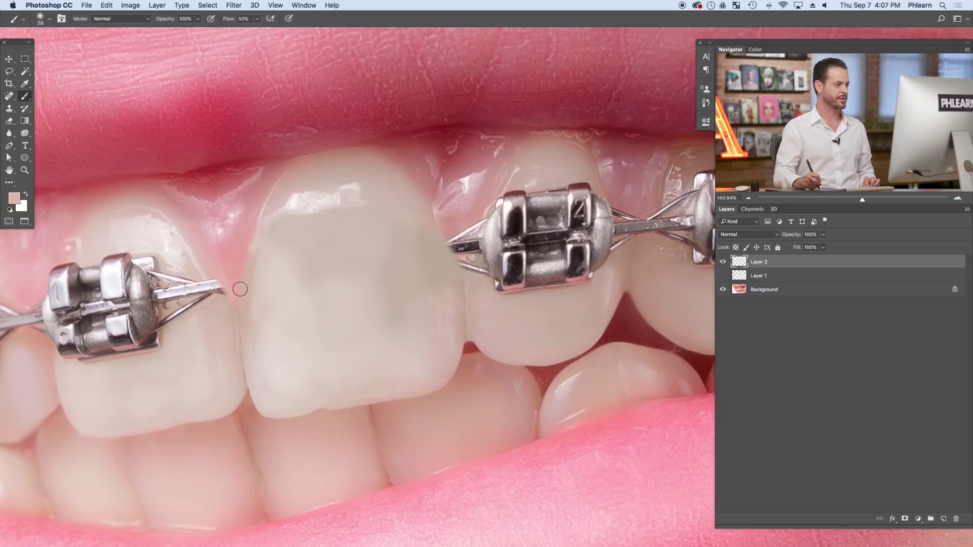
# - Enlarge the brush to 250 px, check its hardness, and set the flow to 10%
pyautogui.moveTo(465, 303)
pyautogui.mouseDown()
pyautogui.moveTo(435, 306)
pyautogui.moveTo(439, 326)
pyautogui.moveTo(382, 341)
pyautogui.mouseUp()
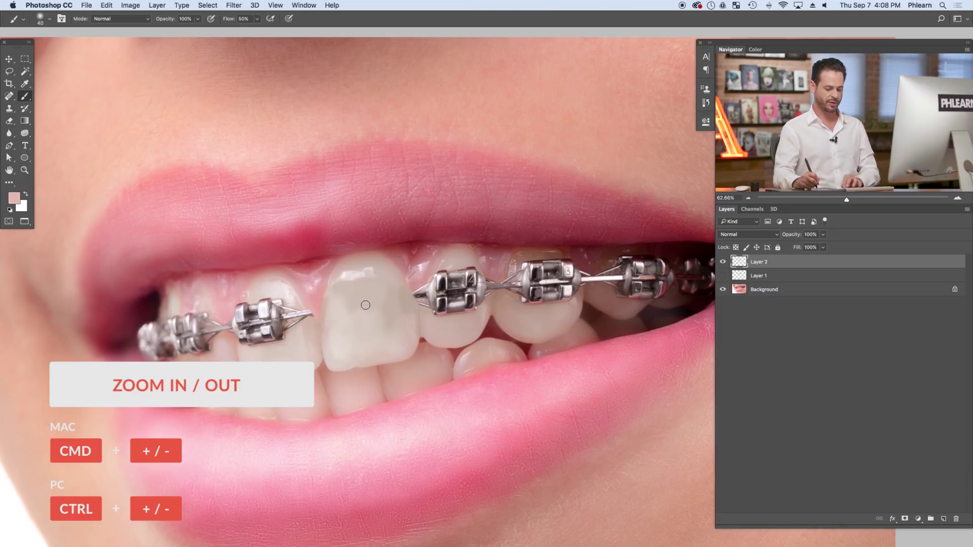
pyautogui.press(']')
pyautogui.press(']')
pyautogui.press(']')
pyautogui.press(']')
pyautogui.press(']')
pyautogui.press(']')
pyautogui.press(']')
pyautogui.press(']')
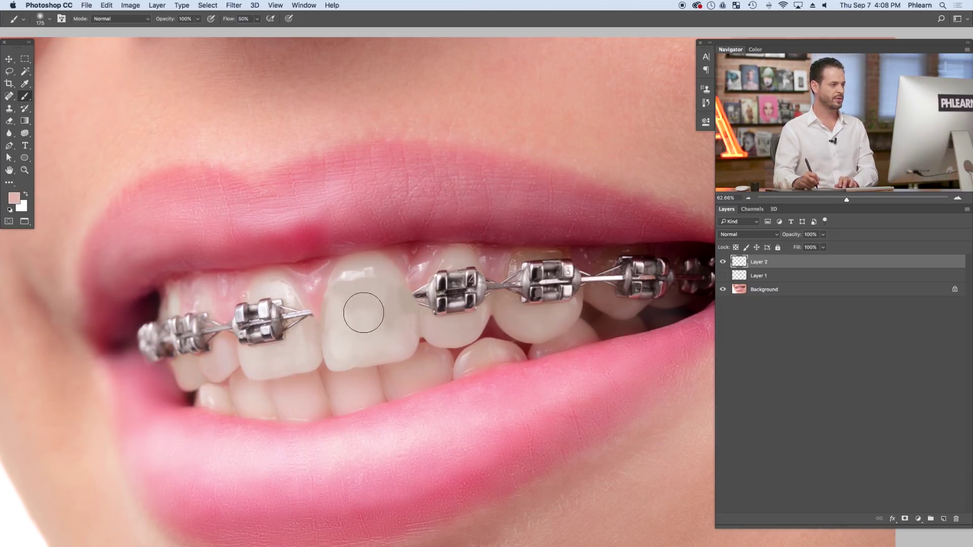
pyautogui.press(']')
pyautogui.press(']')
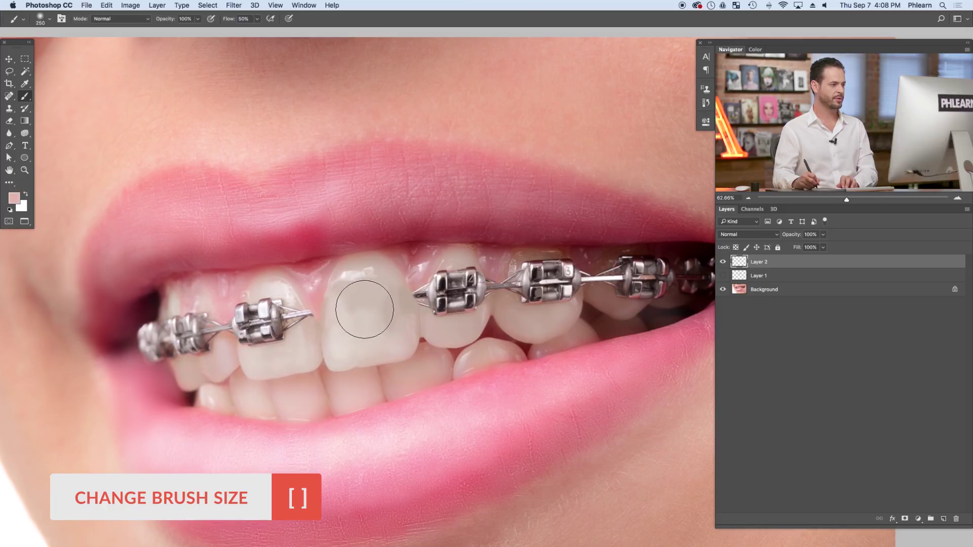
pyautogui.rightClick(372, 293)
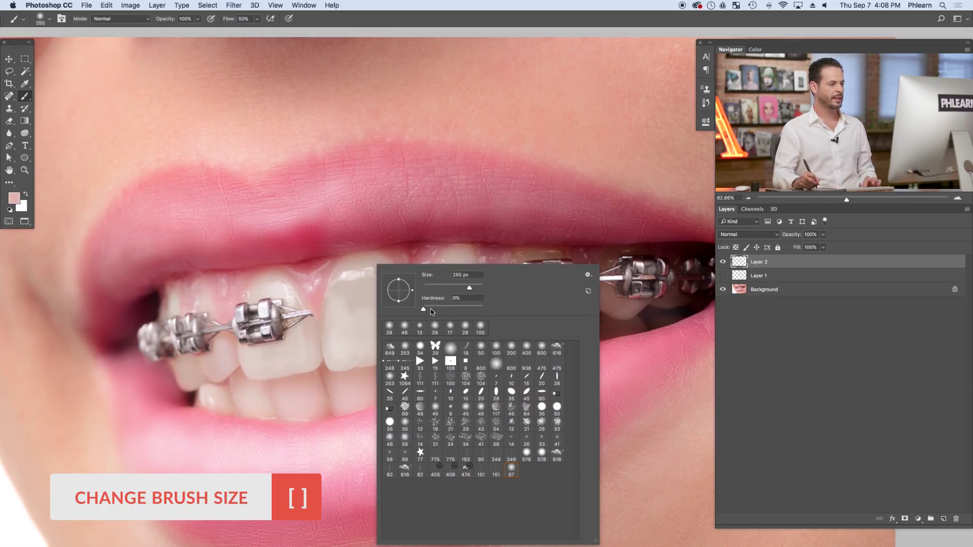
pyautogui.press('Return')
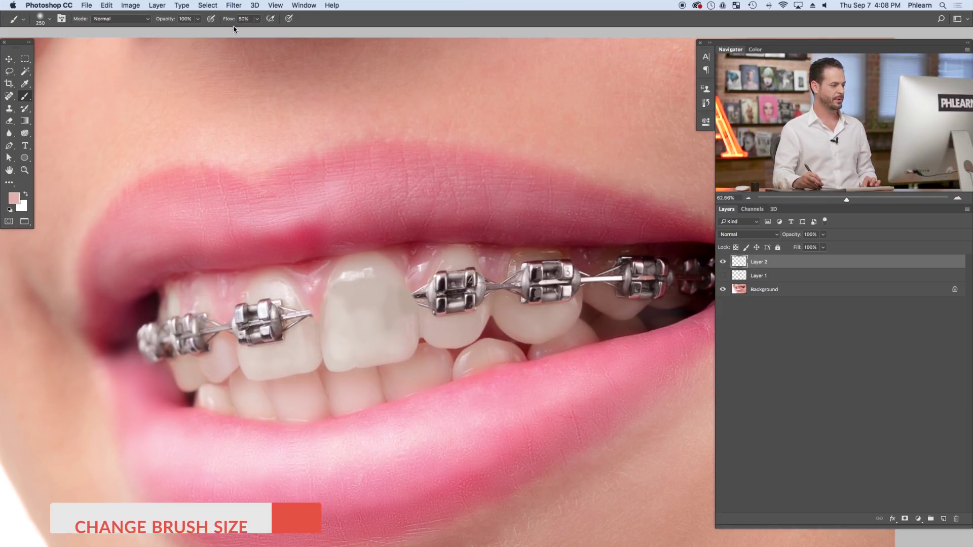
pyautogui.hotkey('shift', '1')
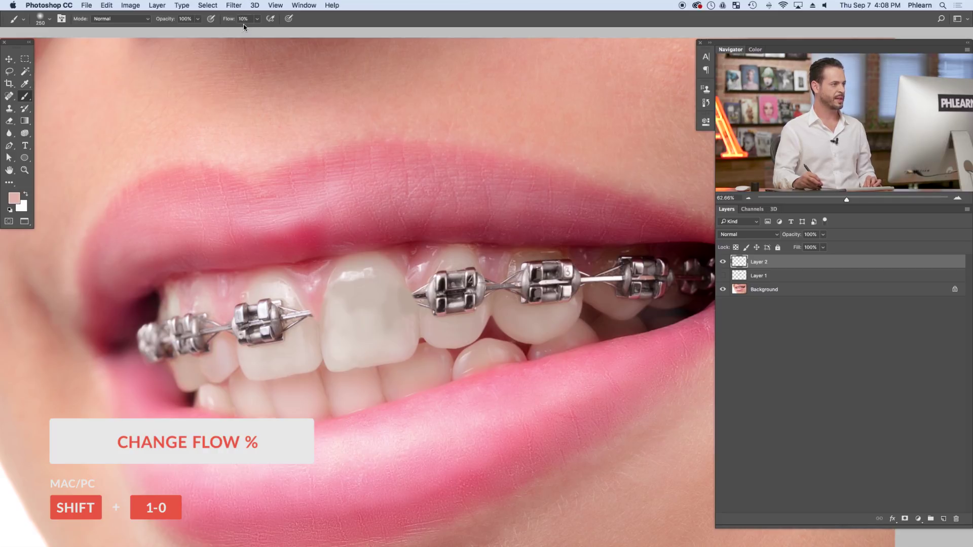
# - Blend the patchy tones across the middle of the central incisor with soft strokes of sampled enamel colour
pyautogui.moveTo(358, 282); pyautogui.dragTo(373, 304)
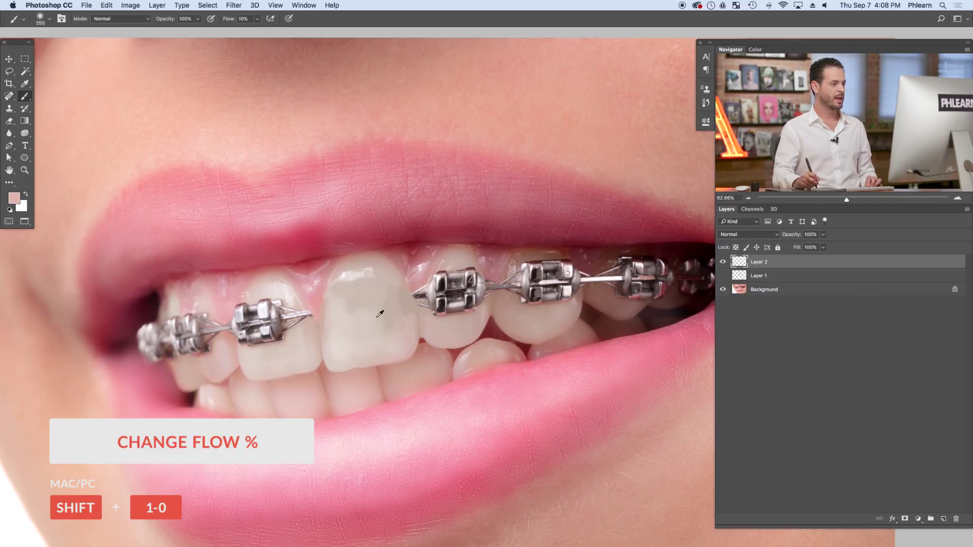
pyautogui.keyDown('alt'); pyautogui.click(365, 296); pyautogui.keyUp('alt')
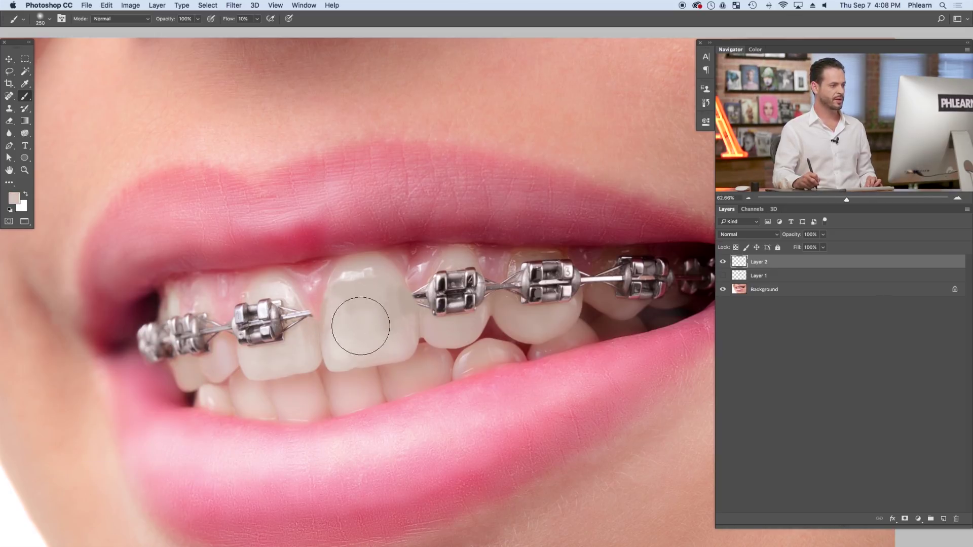
pyautogui.moveTo(352, 295); pyautogui.dragTo(339, 324)
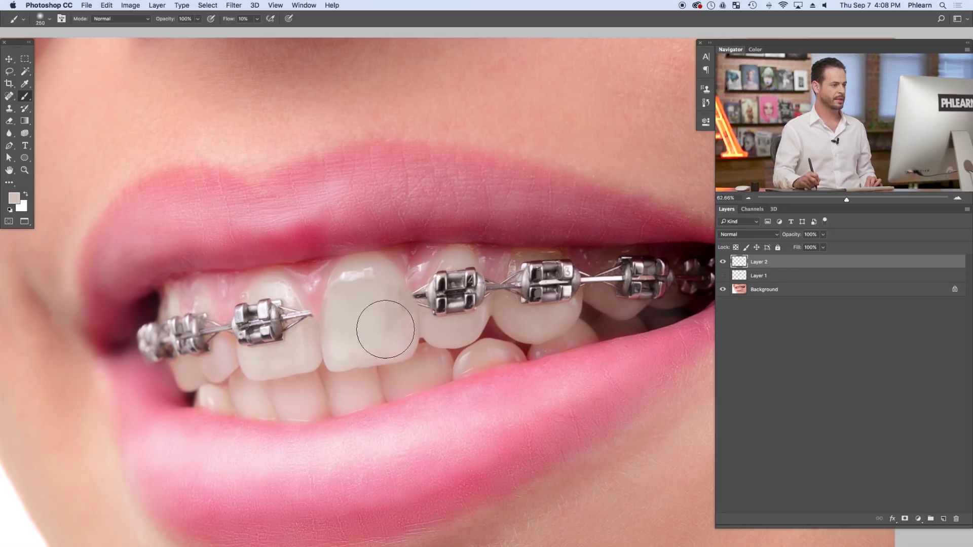
pyautogui.keyDown('alt'); pyautogui.click(393, 282); pyautogui.keyUp('alt')
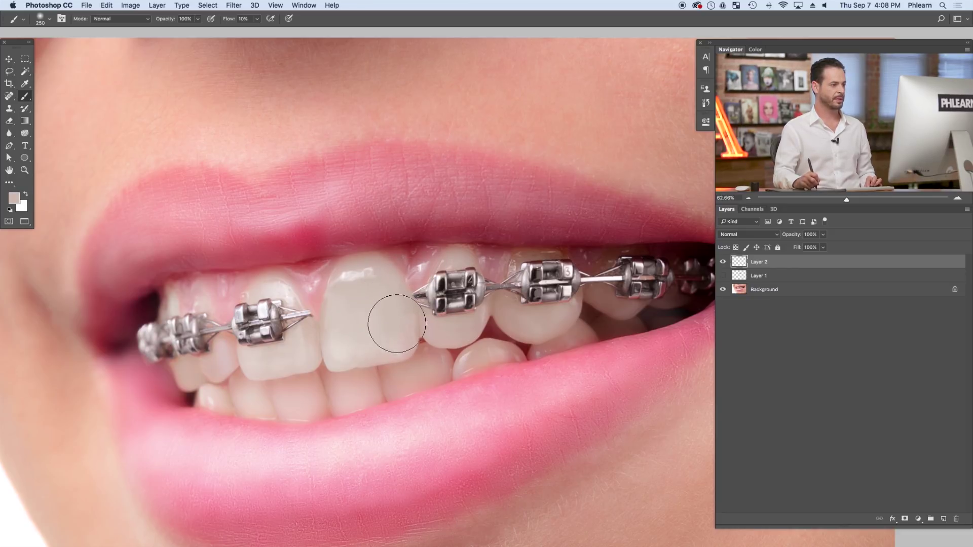
# - Smooth the central incisor from its upper part to its left edge with colours sampled along the tooth, reducing the brush to 105 px
pyautogui.keyDown('alt'); pyautogui.click(356, 341); pyautogui.keyUp('alt')
pyautogui.keyDown('alt'); pyautogui.click(339, 348); pyautogui.keyUp('alt')
pyautogui.moveTo(338, 348)
pyautogui.mouseDown()
pyautogui.moveTo(344, 315)
pyautogui.moveTo(353, 337)
pyautogui.moveTo(370, 291)
pyautogui.moveTo(388, 296)
pyautogui.moveTo(380, 272)
pyautogui.mouseUp()
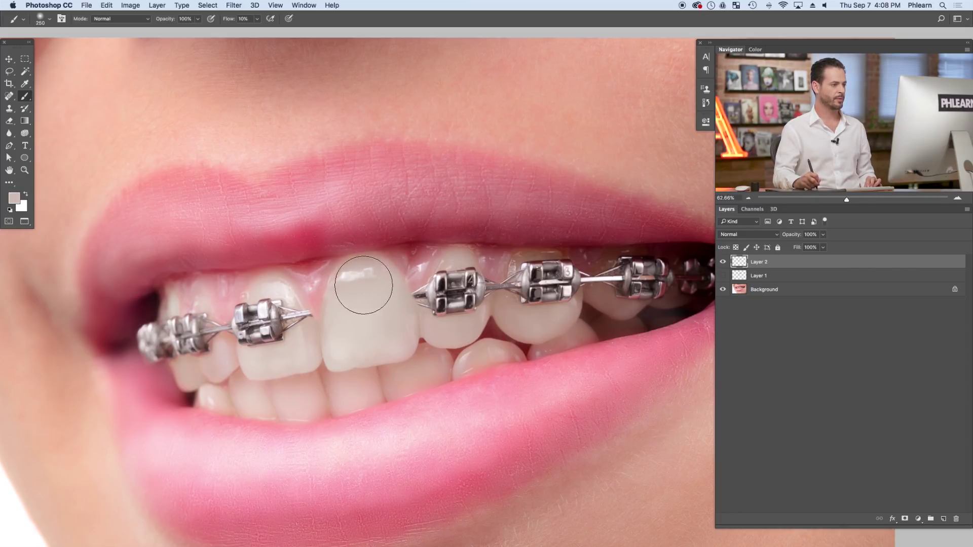
pyautogui.moveTo(356, 297)
pyautogui.mouseDown()
pyautogui.moveTo(327, 305)
pyautogui.moveTo(327, 327)
pyautogui.mouseUp()
pyautogui.keyDown('alt'); pyautogui.click(324, 311); pyautogui.keyUp('alt')
pyautogui.keyDown('alt'); pyautogui.click(325, 320); pyautogui.keyUp('alt')
pyautogui.keyDown('alt'); pyautogui.click(324, 322); pyautogui.keyUp('alt')
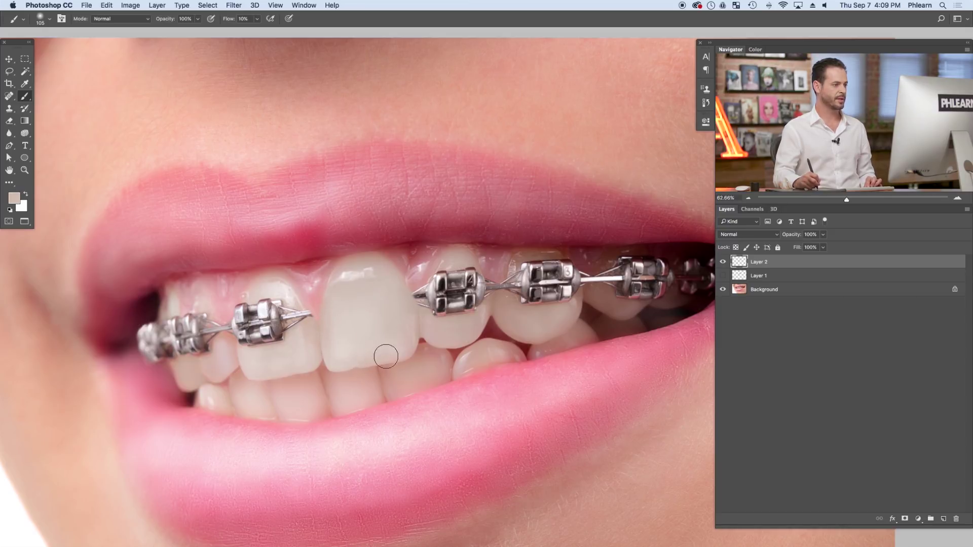
# - Even out the lower and middle areas of the central incisor with sampled enamel colours, enlarging the brush from 105 to 327 px
pyautogui.keyDown('alt'); pyautogui.click(409, 332); pyautogui.keyUp('alt')
pyautogui.keyDown('alt'); pyautogui.click(360, 316); pyautogui.keyUp('alt')
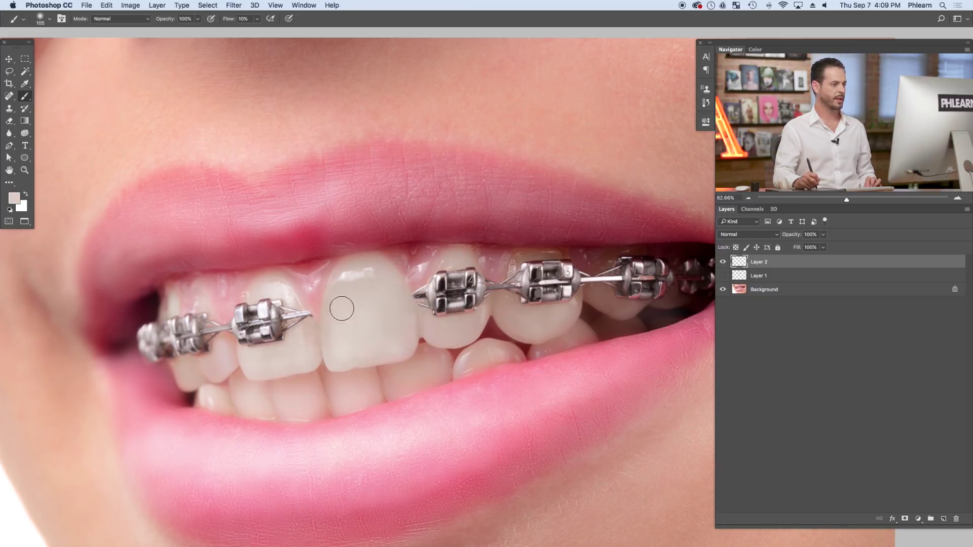
pyautogui.moveTo(431, 361); pyautogui.dragTo(402, 354)
pyautogui.keyDown('alt'); pyautogui.click(400, 343); pyautogui.keyUp('alt')
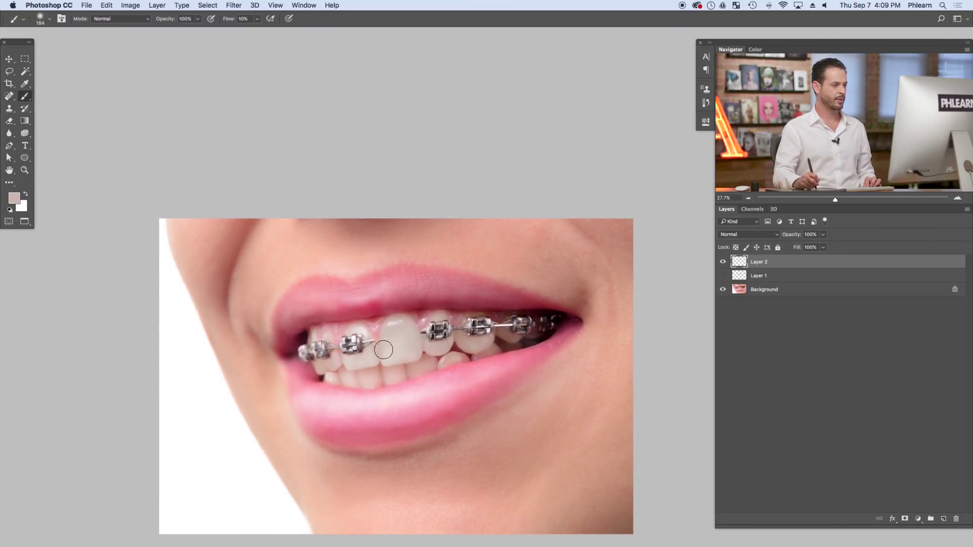
pyautogui.keyDown('alt'); pyautogui.click(405, 352); pyautogui.keyUp('alt')
pyautogui.moveTo(397, 334); pyautogui.dragTo(403, 333)
pyautogui.keyDown('alt'); pyautogui.click(393, 325); pyautogui.keyUp('alt')
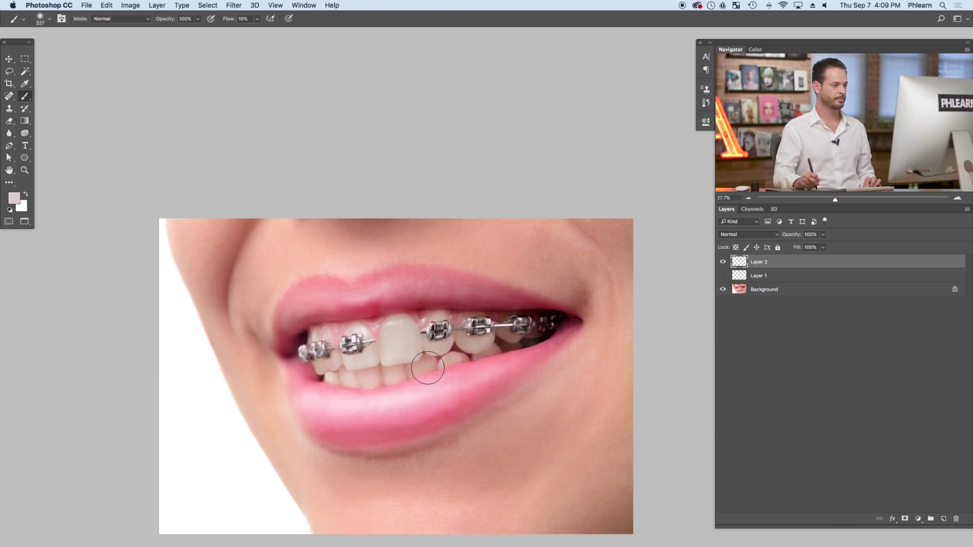
# - Compare the central incisor with and without its paintwork by repeatedly toggling Layer 2's visibility
pyautogui.click(721, 263)
pyautogui.click(721, 262)
pyautogui.click(721, 263)
pyautogui.click(722, 262)
pyautogui.click(721, 263)
pyautogui.click(722, 263)
pyautogui.click(722, 262)
pyautogui.click(722, 262)
pyautogui.click(721, 267)
pyautogui.click(721, 266)
pyautogui.click(720, 267)
pyautogui.click(720, 266)
pyautogui.click(720, 267)
pyautogui.click(720, 267)
pyautogui.click(720, 266)
pyautogui.click(721, 267)
pyautogui.click(720, 267)
pyautogui.click(720, 267)
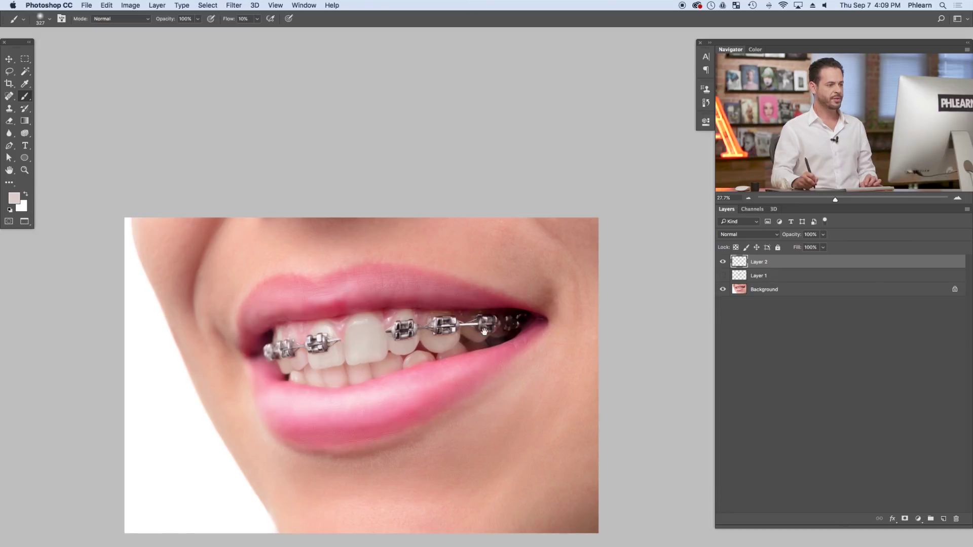
# - Add a new layer above Layer 2 for the right-hand back teeth, and set the brush to 98 px with 40% flow
pyautogui.keyDown('super'); pyautogui.click(504, 321); pyautogui.keyUp('super')
pyautogui.keyDown('super'); pyautogui.click(505, 321); pyautogui.keyUp('super')
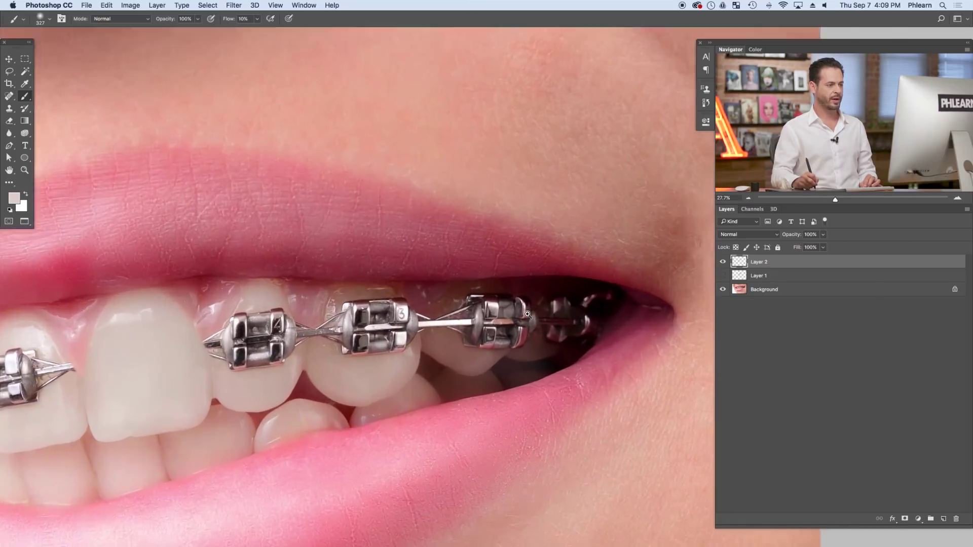
pyautogui.keyDown('super'); pyautogui.click(476, 315); pyautogui.keyUp('super')
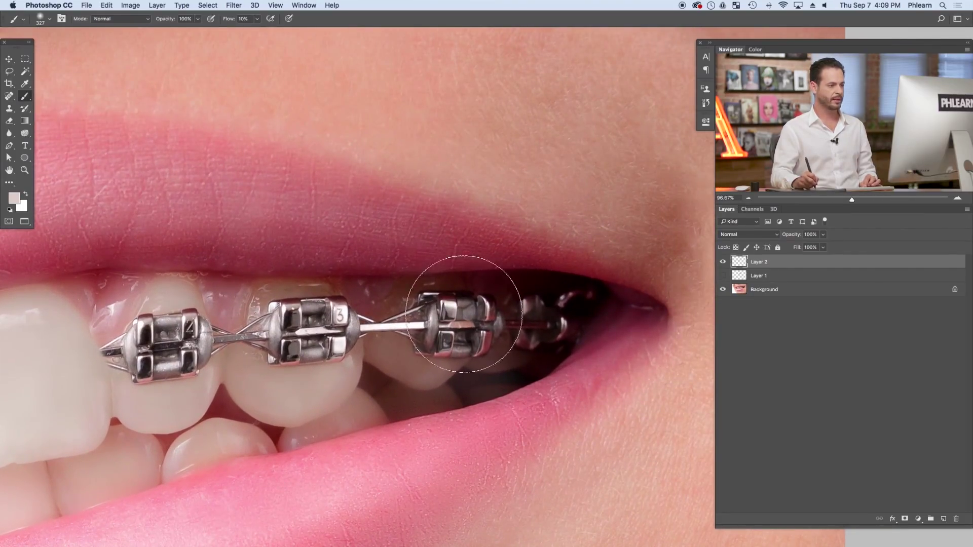
pyautogui.press('super+alt+shift+n')
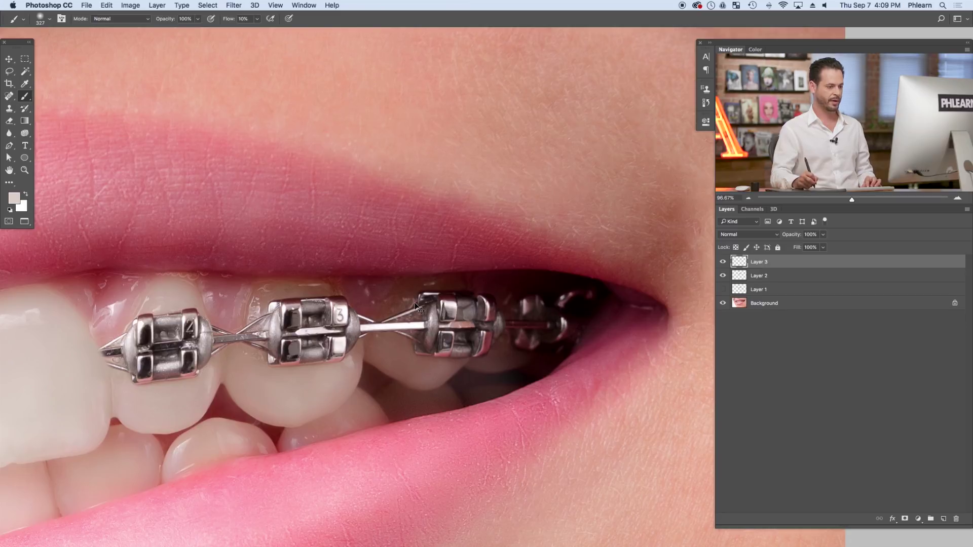
pyautogui.moveTo(426, 331); pyautogui.dragTo(340, 335)
pyautogui.moveTo(401, 345)
pyautogui.mouseDown()
pyautogui.moveTo(420, 345)
pyautogui.moveTo(386, 354)
pyautogui.mouseUp()
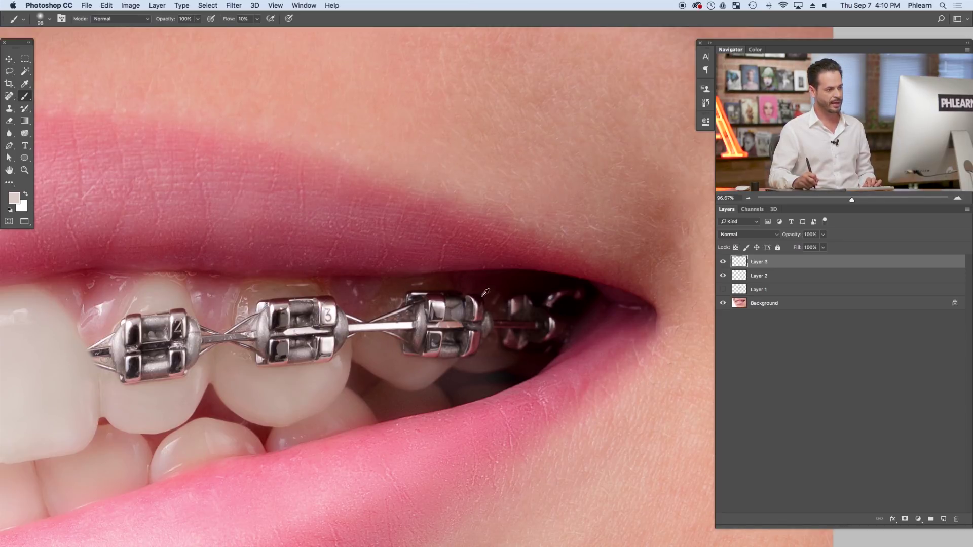
pyautogui.moveTo(478, 350); pyautogui.dragTo(449, 351)
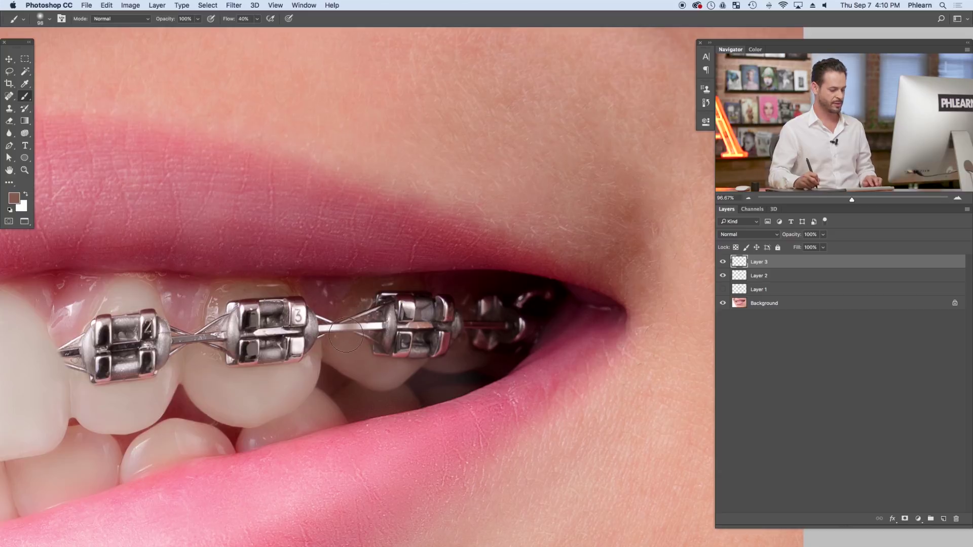
# - Paint away the wire and most of the third bracket right of the central incisor with sampled tooth and shadow colours
pyautogui.moveTo(343, 332); pyautogui.dragTo(327, 328)
pyautogui.keyDown('alt'); pyautogui.click(337, 316); pyautogui.keyUp('alt')
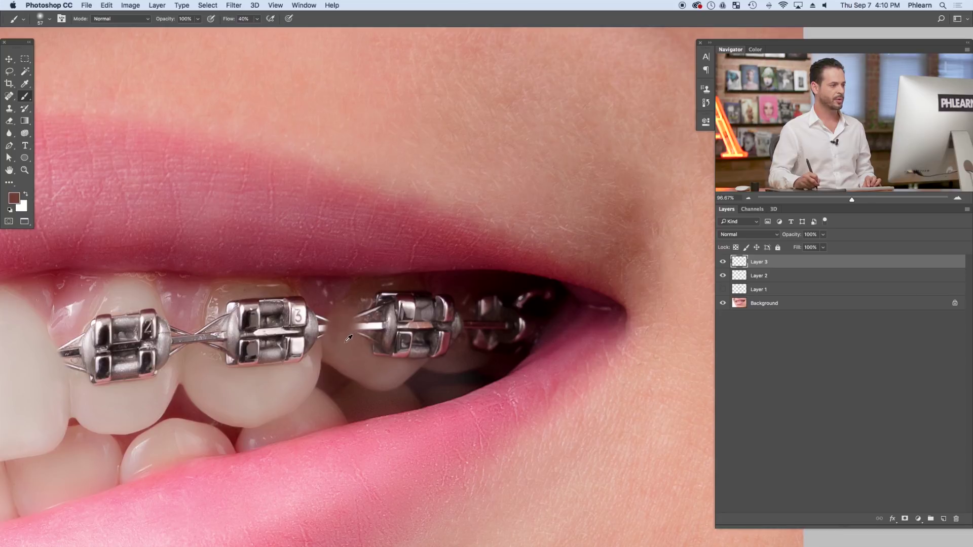
pyautogui.moveTo(374, 357)
pyautogui.mouseDown()
pyautogui.moveTo(385, 326)
pyautogui.moveTo(385, 349)
pyautogui.moveTo(372, 351)
pyautogui.mouseUp()
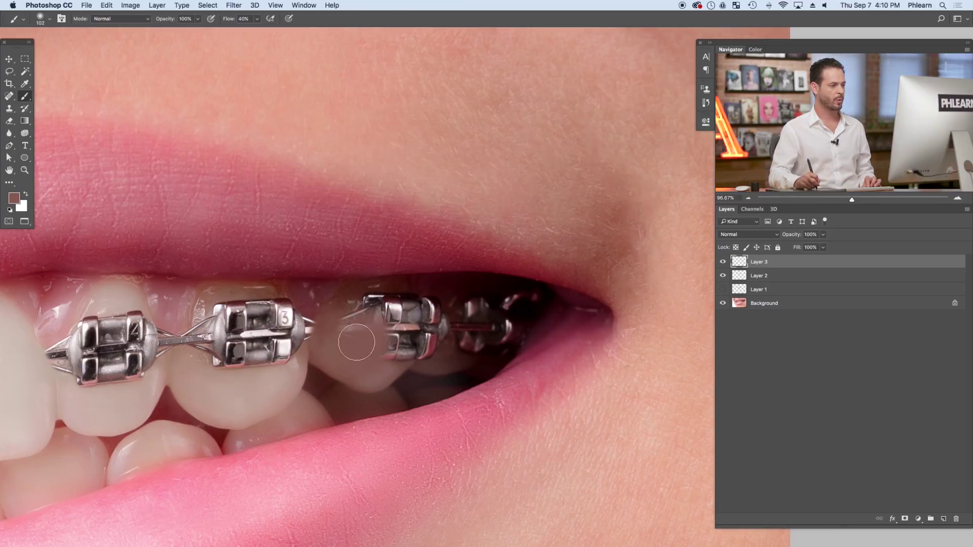
pyautogui.moveTo(350, 312)
pyautogui.mouseDown()
pyautogui.moveTo(336, 334)
pyautogui.moveTo(388, 354)
pyautogui.mouseUp()
pyautogui.keyDown('alt'); pyautogui.click(386, 369); pyautogui.keyUp('alt')
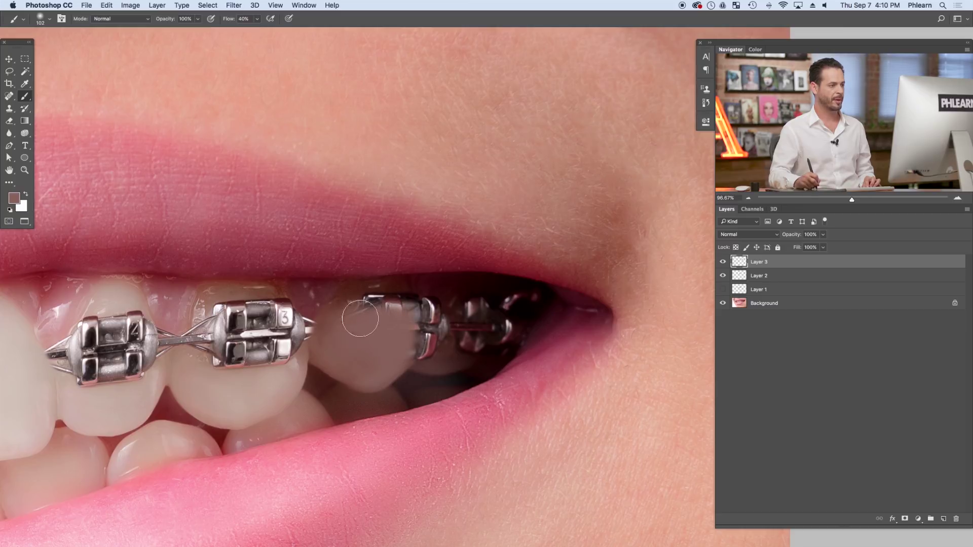
pyautogui.moveTo(409, 296); pyautogui.dragTo(418, 305)
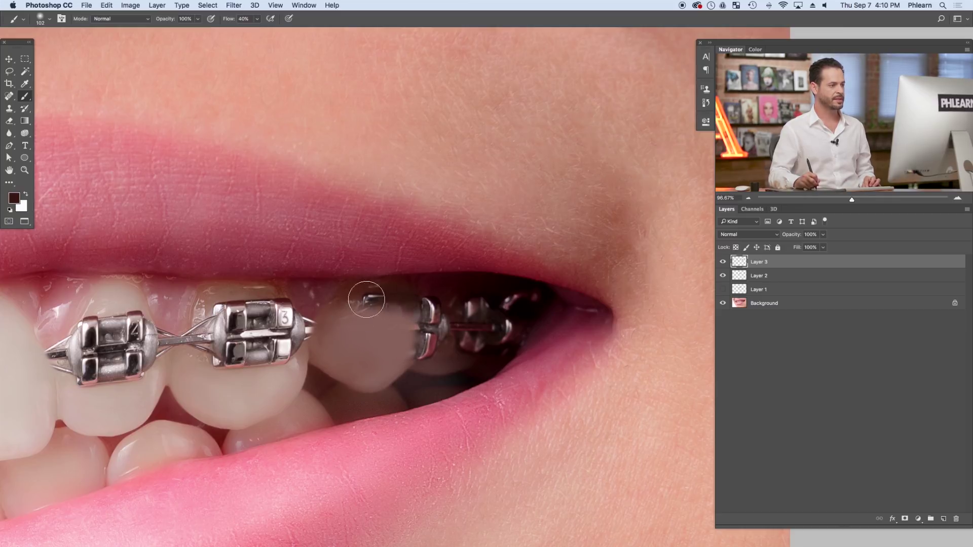
# - Cover the metal at that tooth's upper left and shade its body and gum edge with sampled colours, enlarging the brush to 190 px
pyautogui.keyDown('alt'); pyautogui.moveTo(348, 318); pyautogui.dragTo(367, 327); pyautogui.keyUp('alt')
pyautogui.scroll(-6, 375, 335)
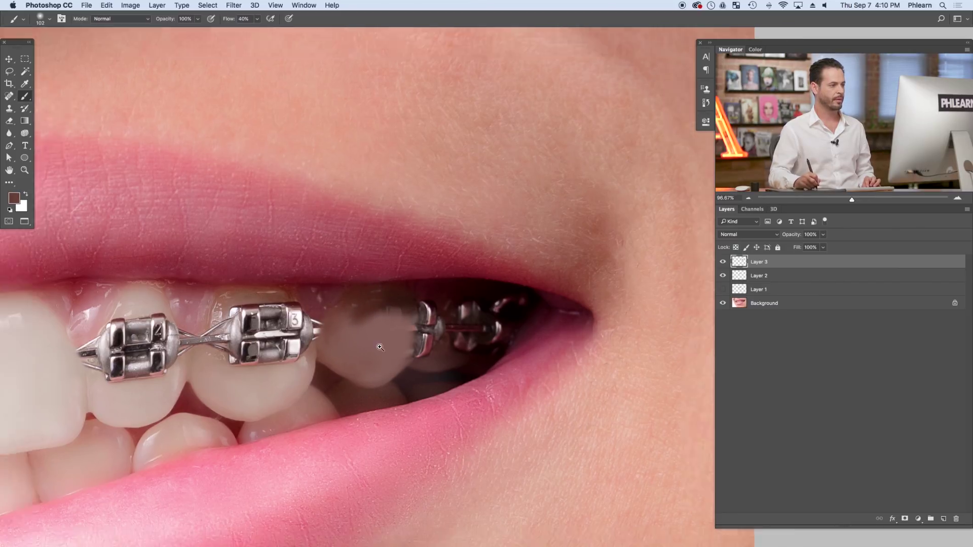
pyautogui.scroll(4, 393, 339)
pyautogui.keyDown('alt'); pyautogui.moveTo(395, 334); pyautogui.dragTo(416, 318); pyautogui.keyUp('alt')
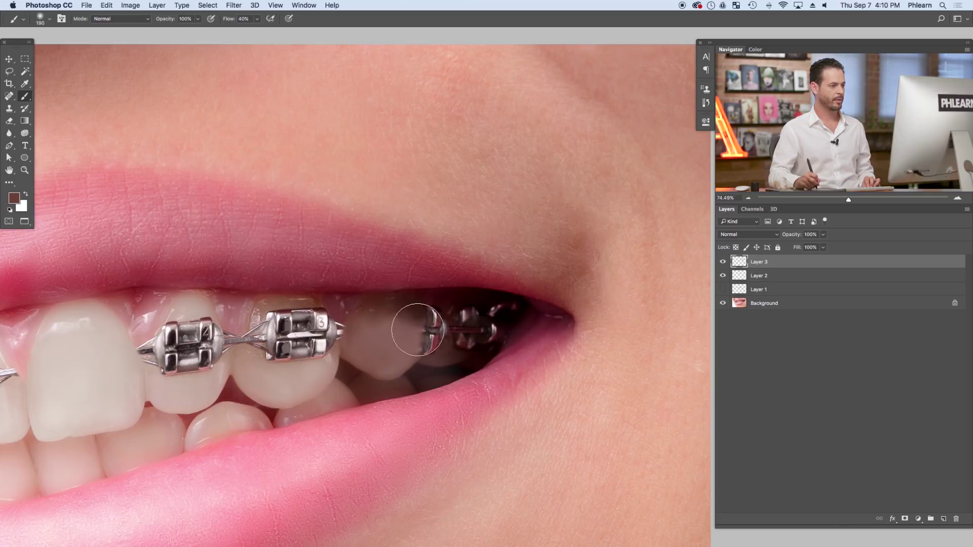
pyautogui.keyDown('alt'); pyautogui.click(367, 339); pyautogui.keyUp('alt')
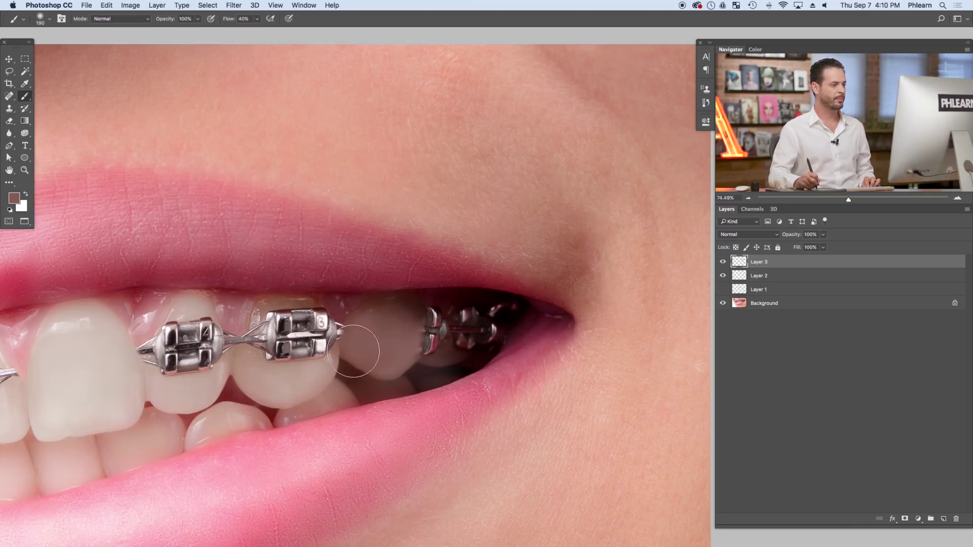
pyautogui.moveTo(382, 335)
pyautogui.mouseDown()
pyautogui.moveTo(368, 321)
pyautogui.moveTo(391, 344)
pyautogui.moveTo(371, 344)
pyautogui.moveTo(405, 370)
pyautogui.mouseUp()
pyautogui.keyDown('alt'); pyautogui.click(402, 336); pyautogui.keyUp('alt')
pyautogui.keyDown('alt'); pyautogui.click(431, 326); pyautogui.keyUp('alt')
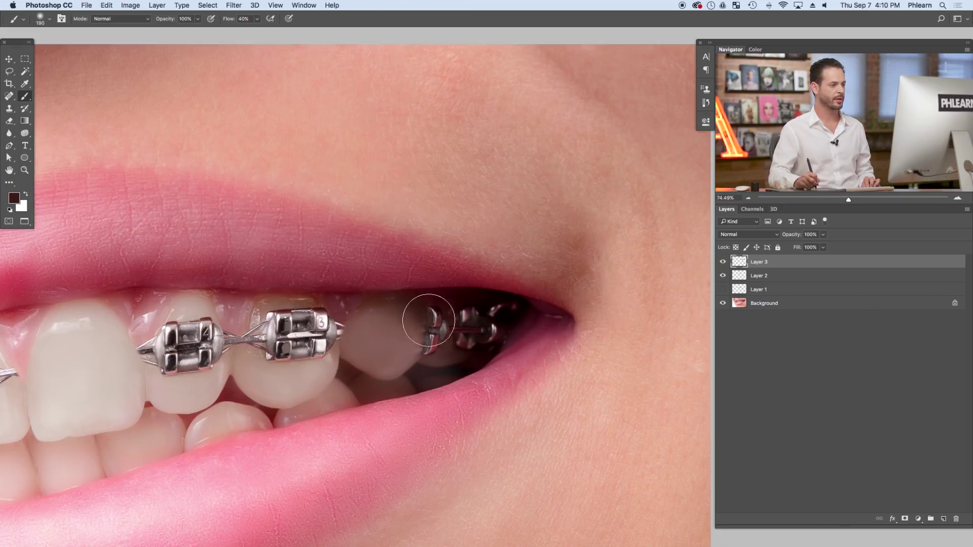
# - Paint out the bracket remnant on that tooth's right edge with a 56 px brush, and blend the edge shadow at 129 px
pyautogui.moveTo(427, 345); pyautogui.dragTo(417, 353)
pyautogui.keyDown('alt'); pyautogui.click(402, 354); pyautogui.keyUp('alt')
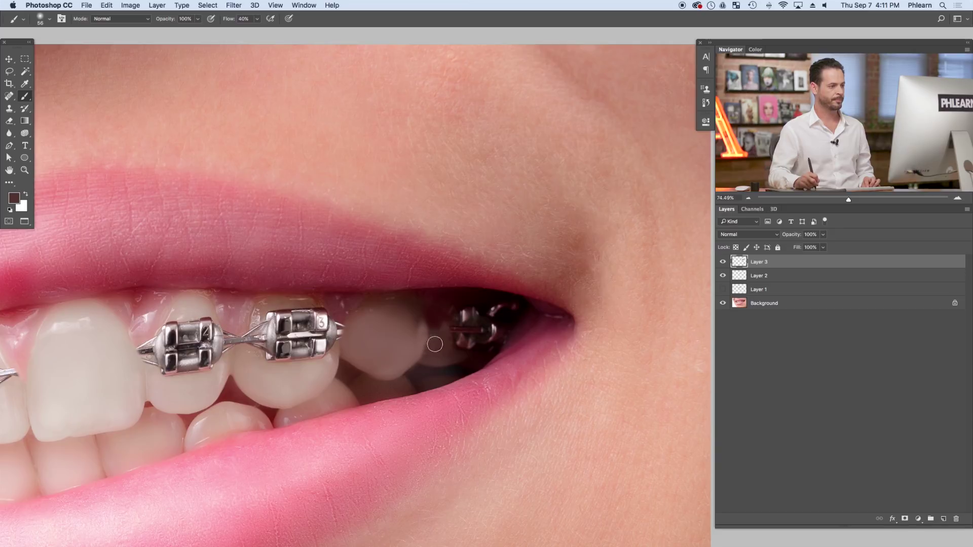
pyautogui.click(444, 325)
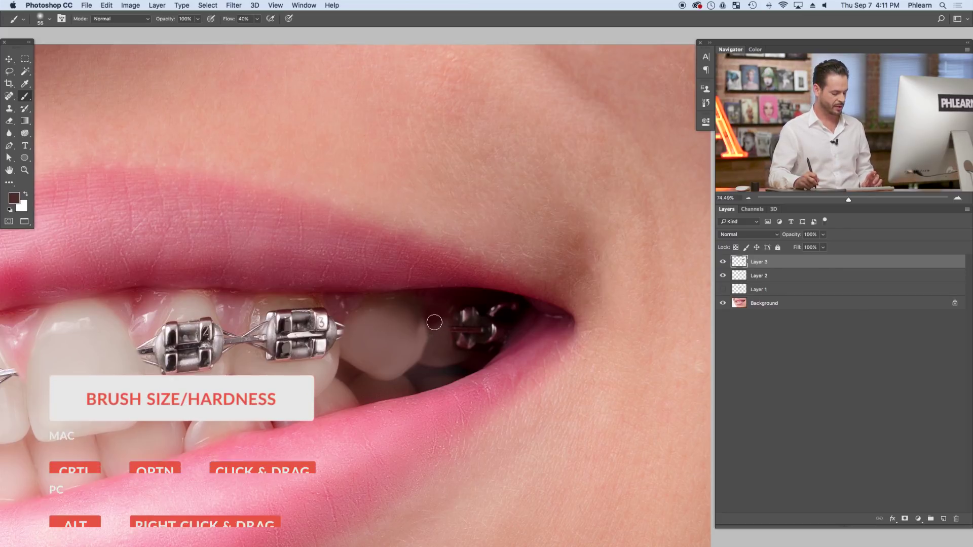
pyautogui.moveTo(430, 318)
pyautogui.mouseDown()
pyautogui.moveTo(486, 327)
pyautogui.moveTo(448, 318)
pyautogui.moveTo(448, 327)
pyautogui.moveTo(440, 211)
pyautogui.moveTo(428, 205)
pyautogui.moveTo(412, 226)
pyautogui.moveTo(456, 225)
pyautogui.mouseUp()
pyautogui.keyDown('alt'); pyautogui.click(407, 337); pyautogui.keyUp('alt')
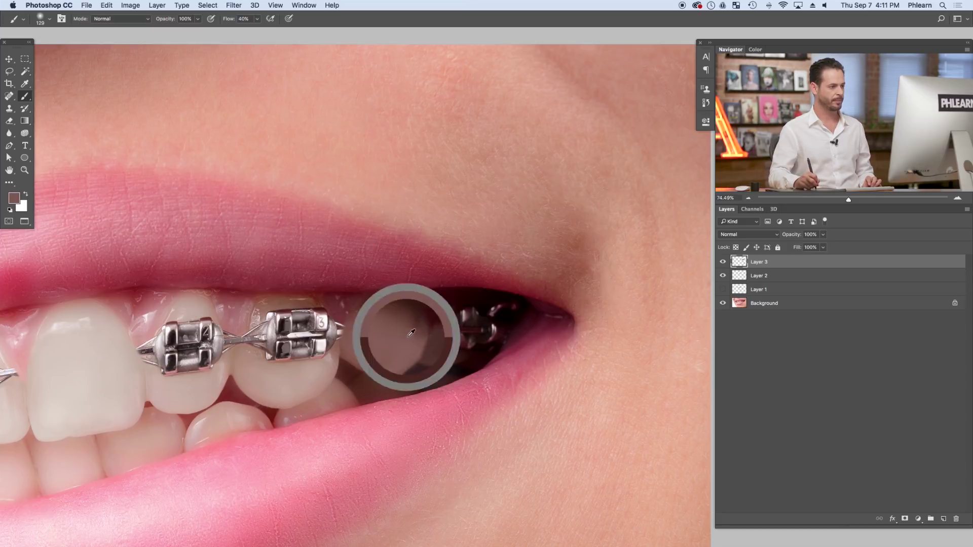
pyautogui.keyDown('alt'); pyautogui.click(425, 334); pyautogui.keyUp('alt')
pyautogui.keyDown('alt'); pyautogui.click(408, 308); pyautogui.keyUp('alt')
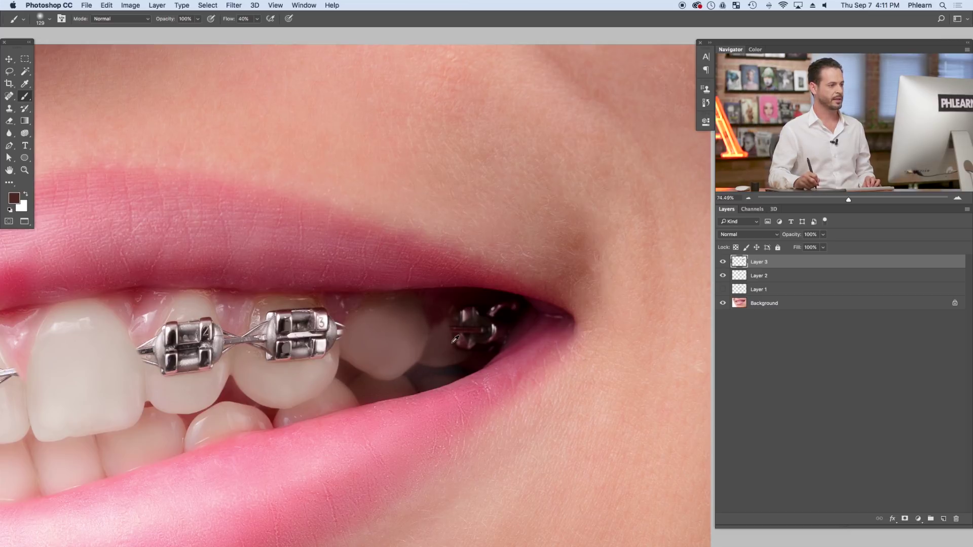
# - Cover the right half of the rearmost bracket and the metal near the mouth corner with dark colours sampled nearby
pyautogui.moveTo(461, 348); pyautogui.dragTo(460, 357)
pyautogui.keyDown('alt'); pyautogui.click(463, 352); pyautogui.keyUp('alt')
pyautogui.keyDown('alt'); pyautogui.click(490, 328); pyautogui.keyUp('alt')
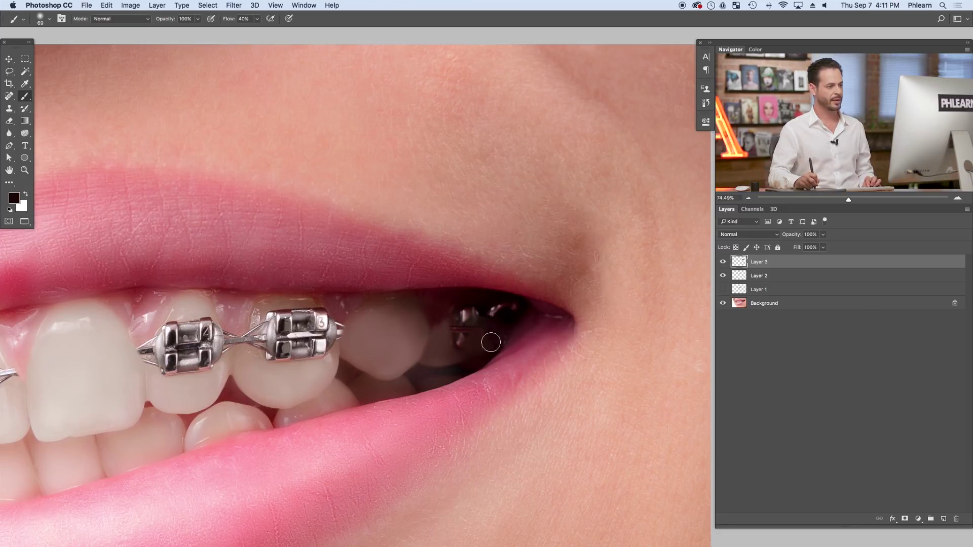
pyautogui.keyDown('alt'); pyautogui.click(490, 304); pyautogui.keyUp('alt')
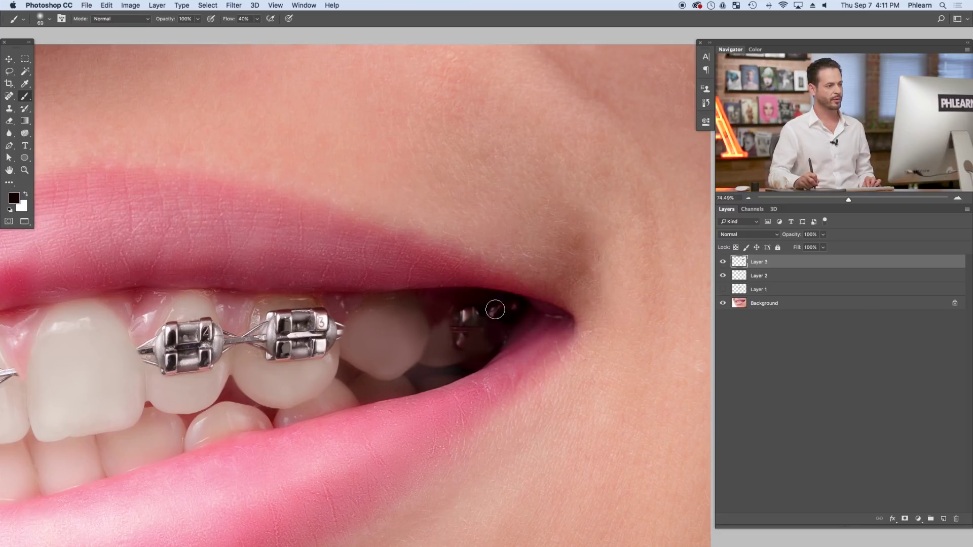
pyautogui.keyDown('alt'); pyautogui.click(473, 349); pyautogui.keyUp('alt')
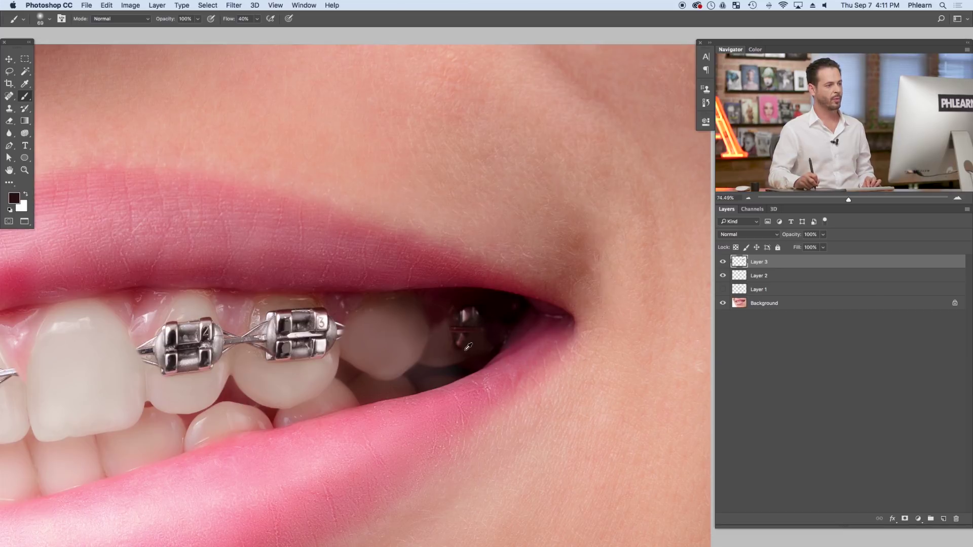
# - Paint over the remaining metal on the rearmost tooth with sampled shadow colours, and smooth it with a 135 px brush
pyautogui.keyDown('alt'); pyautogui.click(462, 349); pyautogui.keyUp('alt')
pyautogui.keyDown('alt'); pyautogui.click(461, 344); pyautogui.keyUp('alt')
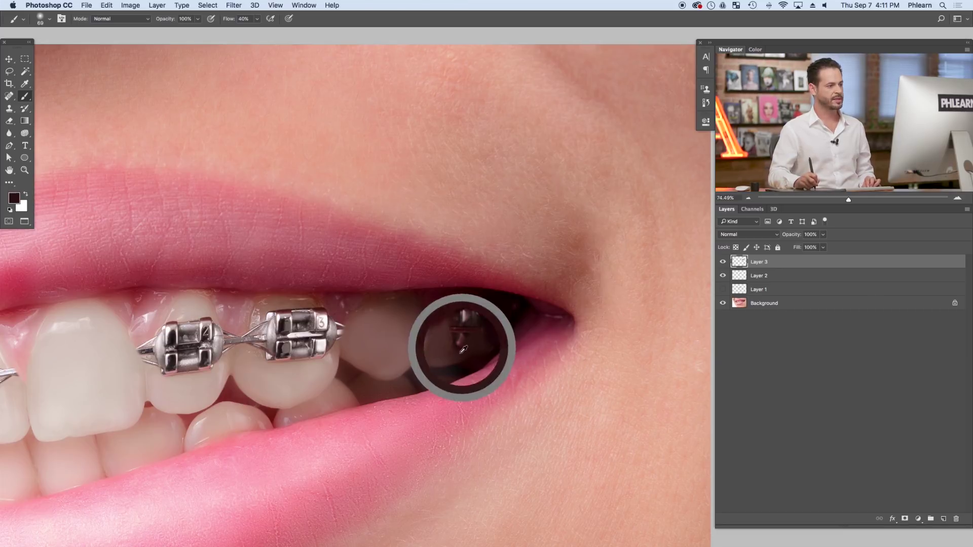
pyautogui.keyDown('alt'); pyautogui.click(461, 347); pyautogui.keyUp('alt')
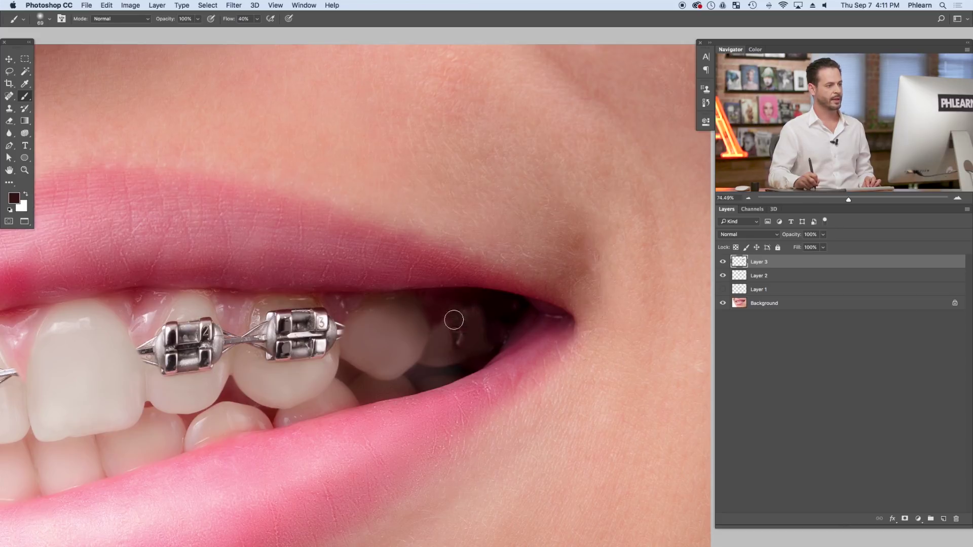
pyautogui.keyDown('alt'); pyautogui.click(470, 350); pyautogui.keyUp('alt')
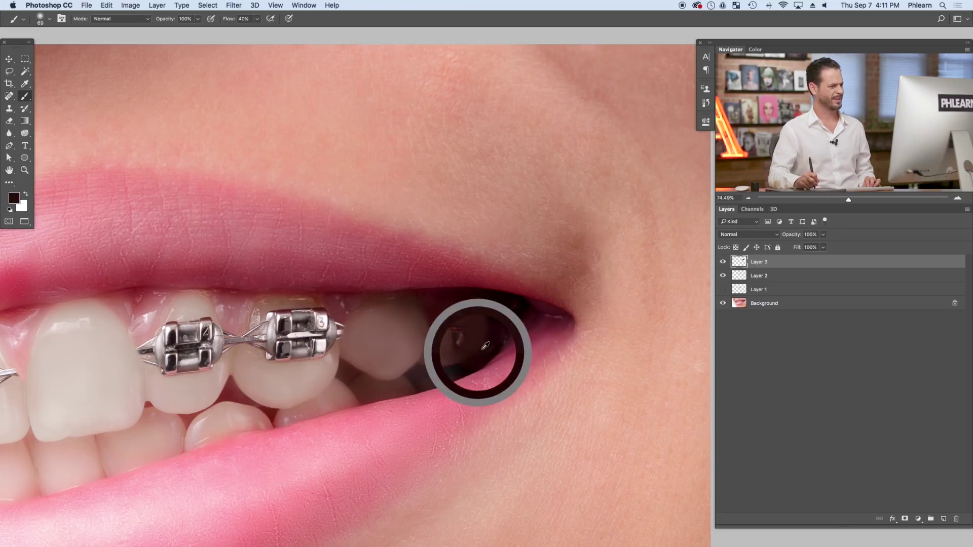
pyautogui.keyDown('ctrl'); pyautogui.keyDown('alt'); pyautogui.moveTo(470, 305); pyautogui.dragTo(467, 305); pyautogui.keyUp('alt'); pyautogui.keyUp('ctrl')
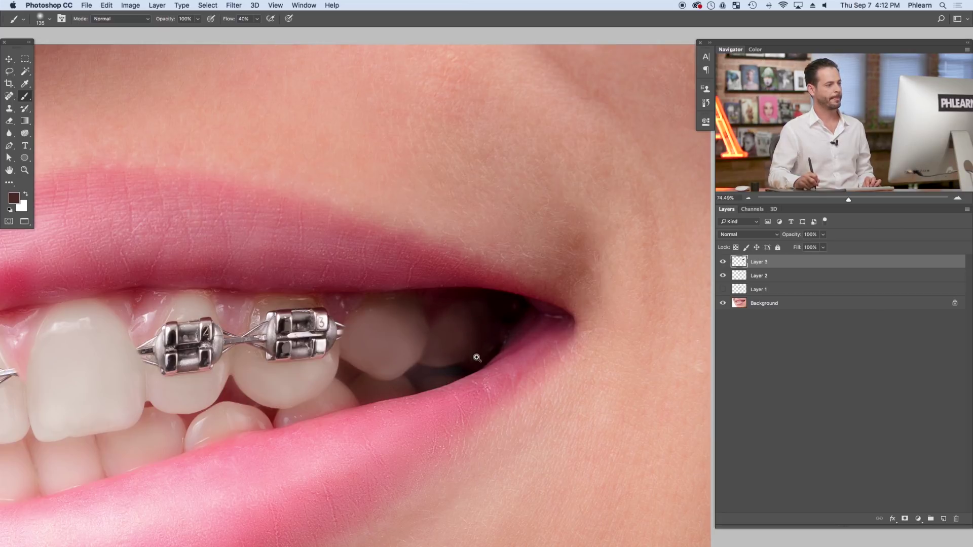
# - Soften the tones across the two repainted back teeth with sampled colours at 10% flow, using a 303 px and a 177 px brush
pyautogui.moveTo(463, 365)
pyautogui.mouseDown()
pyautogui.moveTo(436, 366)
pyautogui.moveTo(501, 348)
pyautogui.moveTo(428, 355)
pyautogui.moveTo(439, 331)
pyautogui.moveTo(412, 326)
pyautogui.mouseUp()
pyautogui.rightClick(426, 346)
pyautogui.doubleClick(439, 347)
pyautogui.rightClick(395, 244)
pyautogui.doubleClick(422, 327)
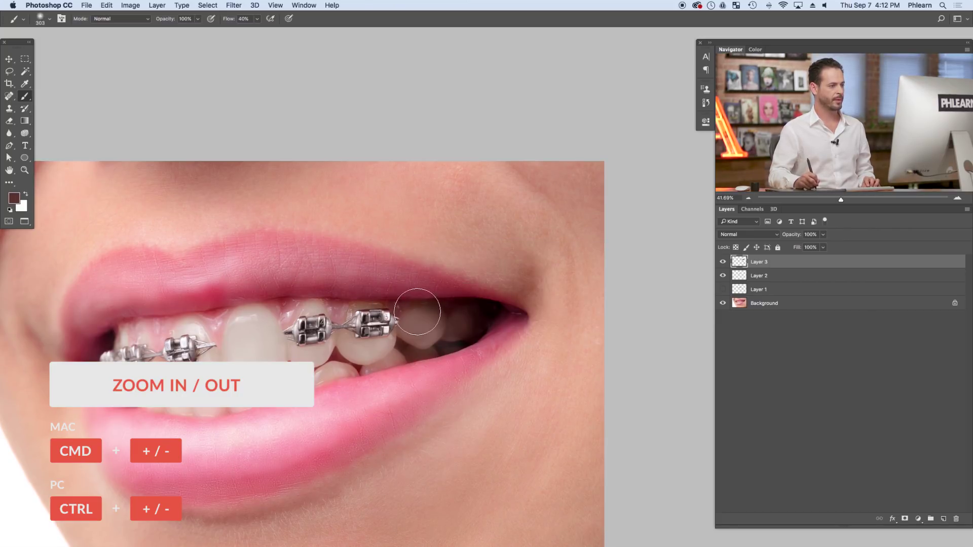
pyautogui.keyDown('alt'); pyautogui.click(431, 332); pyautogui.keyUp('alt')
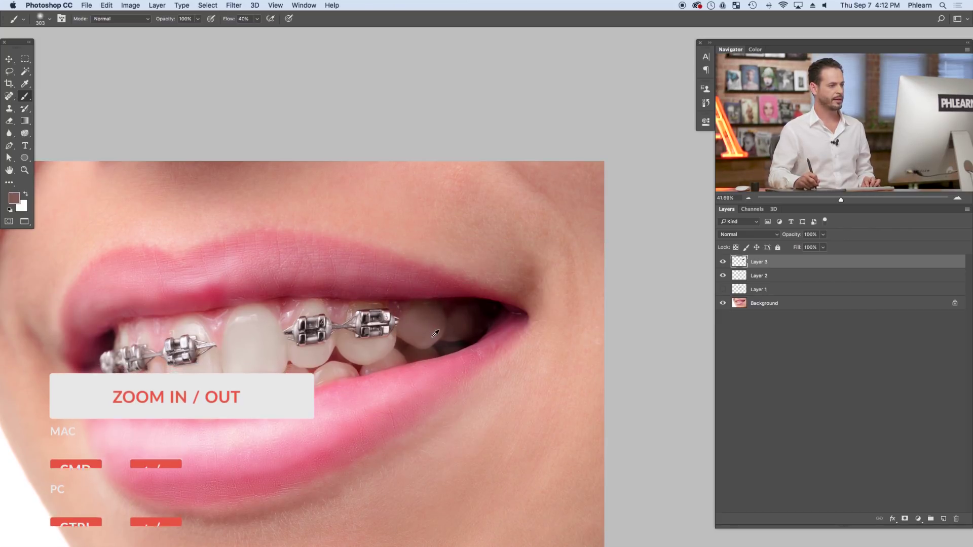
pyautogui.press('super+z')
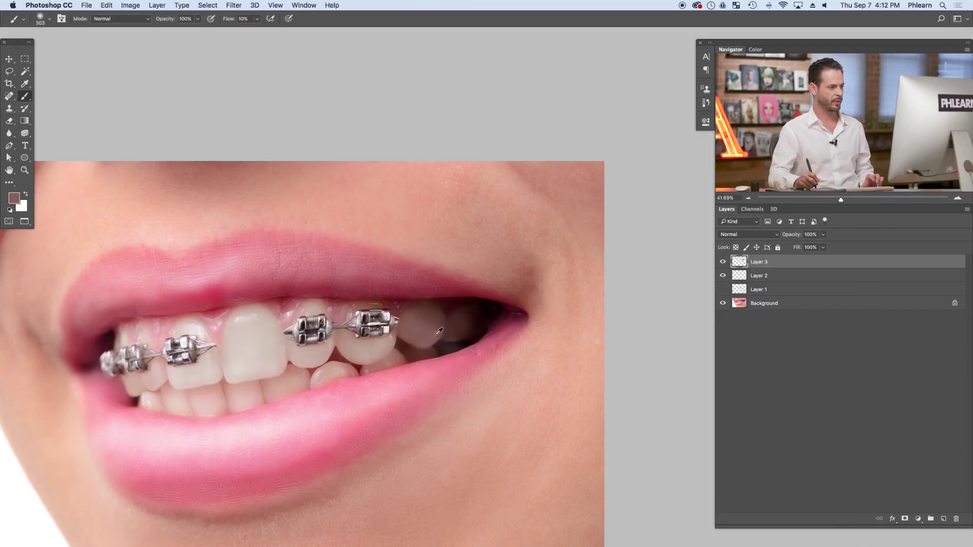
pyautogui.keyDown('alt'); pyautogui.click(439, 331); pyautogui.keyUp('alt')
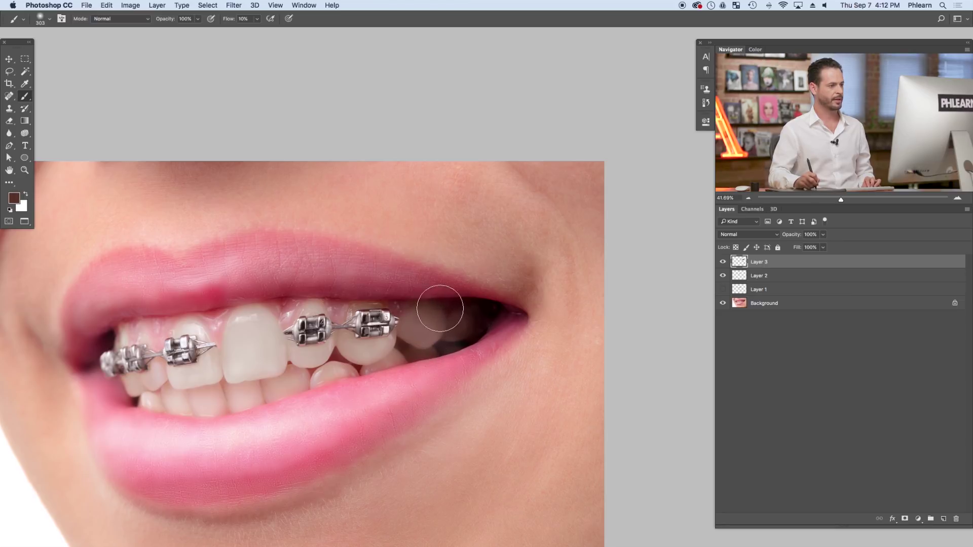
pyautogui.moveTo(490, 326); pyautogui.dragTo(428, 325)
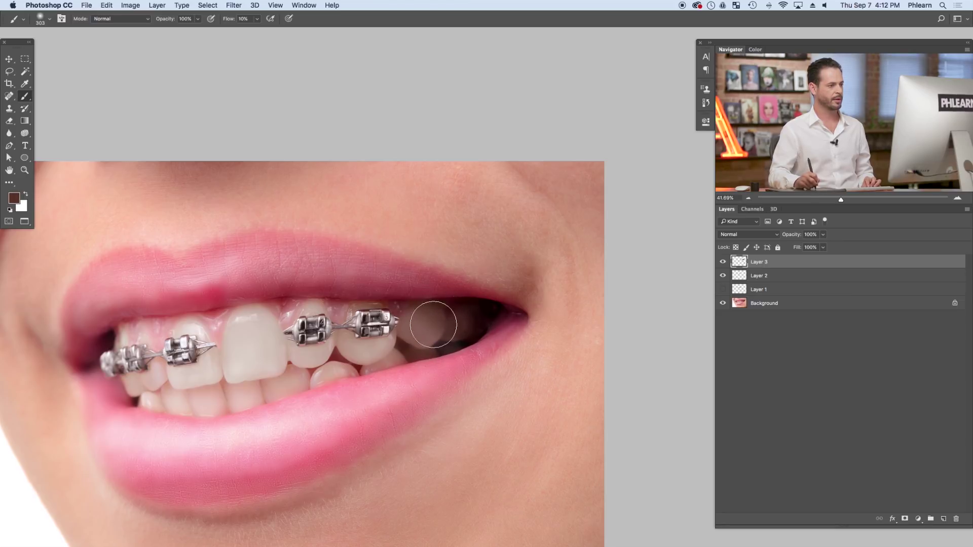
pyautogui.keyDown('alt'); pyautogui.click(430, 335); pyautogui.keyUp('alt')
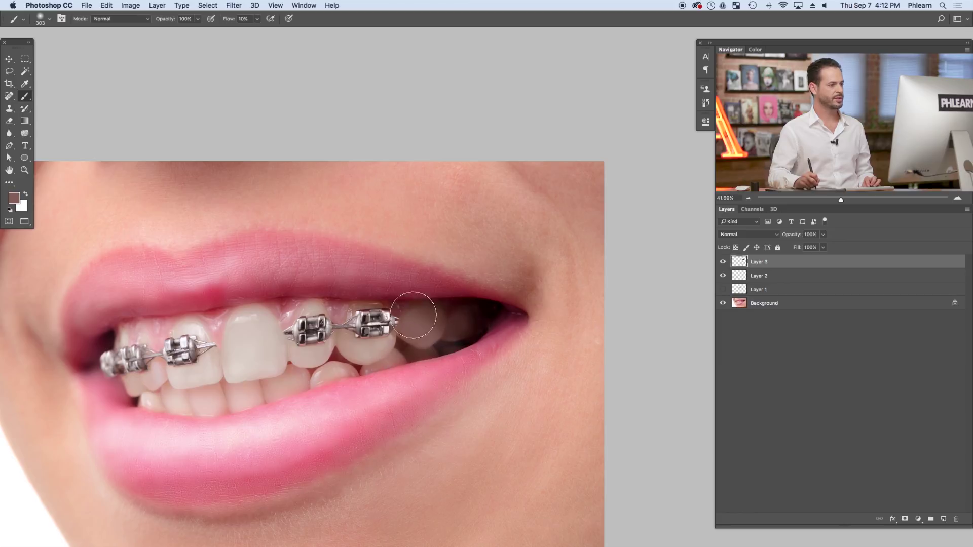
pyautogui.moveTo(416, 305); pyautogui.dragTo(413, 305)
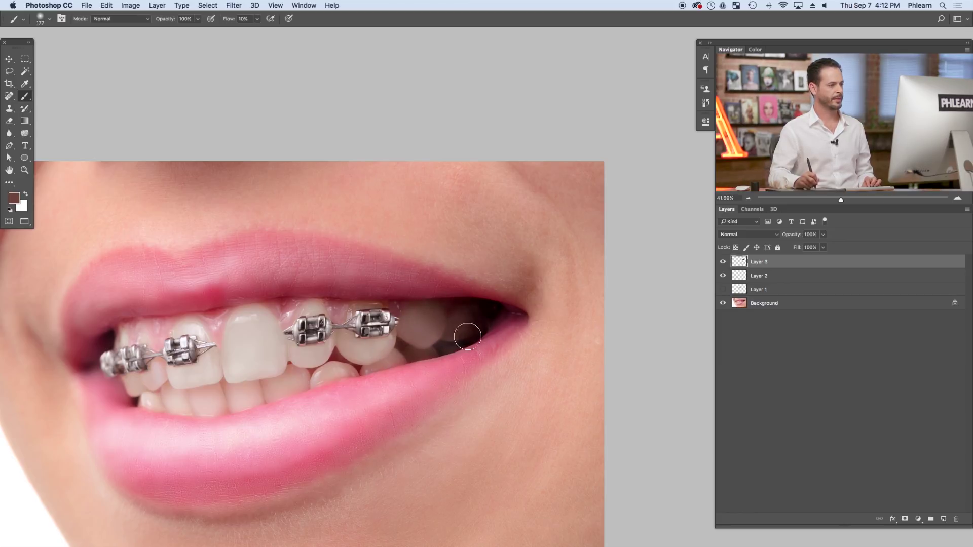
# - Compare the retouched back teeth with and without Layer 3 by repeatedly toggling that layer's visibility
pyautogui.click(722, 262)
pyautogui.click(723, 262)
pyautogui.click(723, 262)
pyautogui.click(723, 262)
pyautogui.click(723, 262)
pyautogui.click(723, 262)
pyautogui.click(723, 262)
pyautogui.click(723, 262)
pyautogui.click(723, 262)
# - Touch up the upper edge of the first repainted back tooth on Layer 3 with a small brush at 10% flow
pyautogui.moveTo(419, 316); pyautogui.dragTo(412, 304)
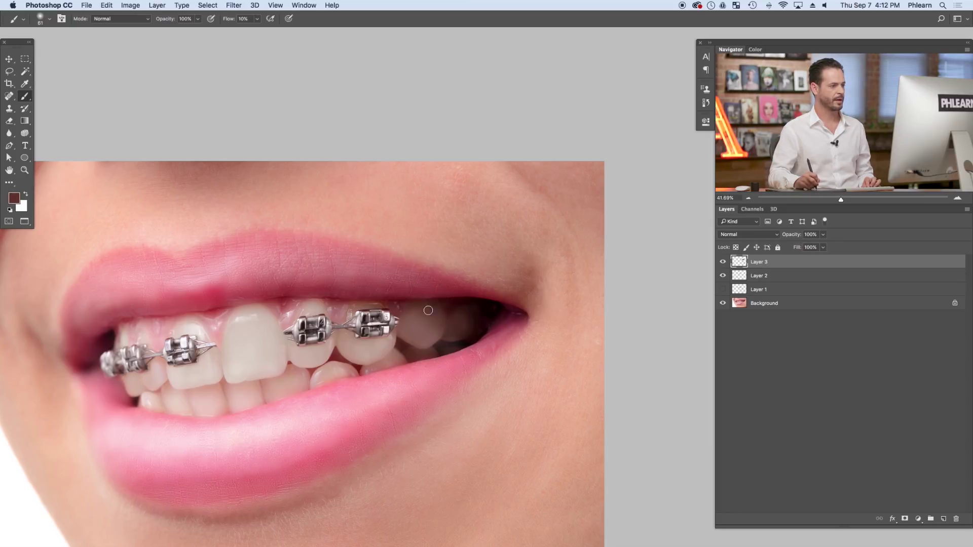
pyautogui.moveTo(416, 312); pyautogui.dragTo(413, 314)
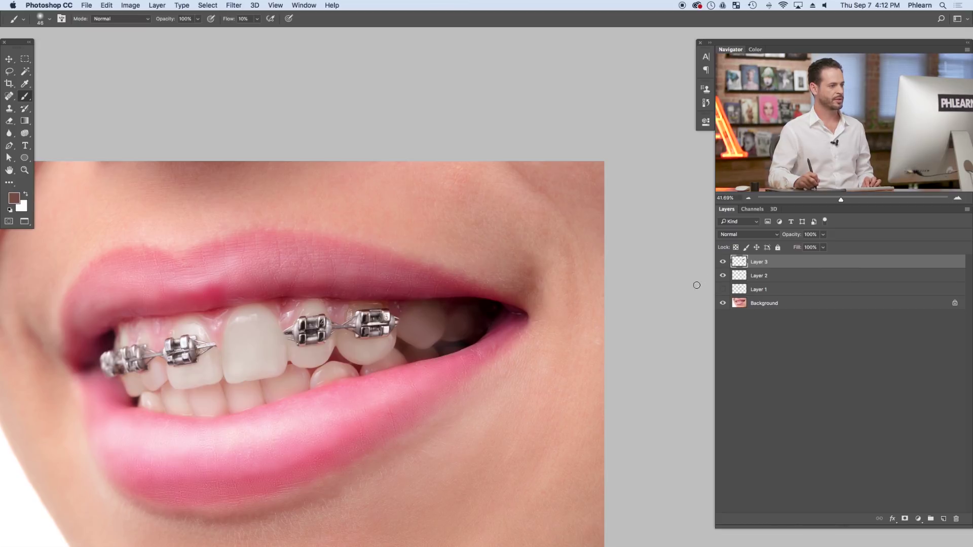
# - Examine the touched-up back teeth against the original by switching Layer 3 off and on, including from a wider view
pyautogui.click(725, 263)
pyautogui.click(723, 263)
pyautogui.click(720, 266)
pyautogui.click(719, 266)
pyautogui.click(720, 266)
pyautogui.click(719, 265)
pyautogui.click(719, 266)
pyautogui.click(720, 266)
pyautogui.click(720, 266)
pyautogui.click(719, 266)
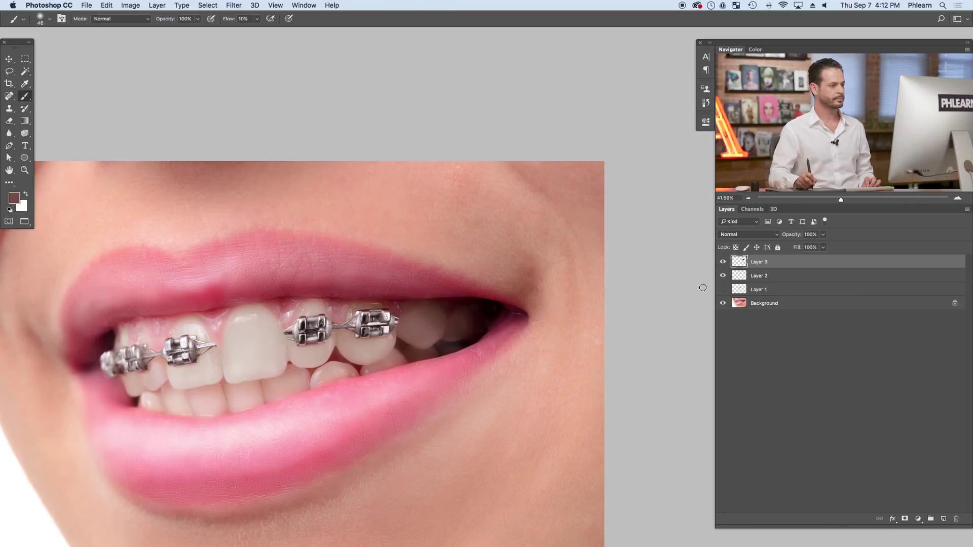
pyautogui.moveTo(408, 405); pyautogui.dragTo(483, 380)
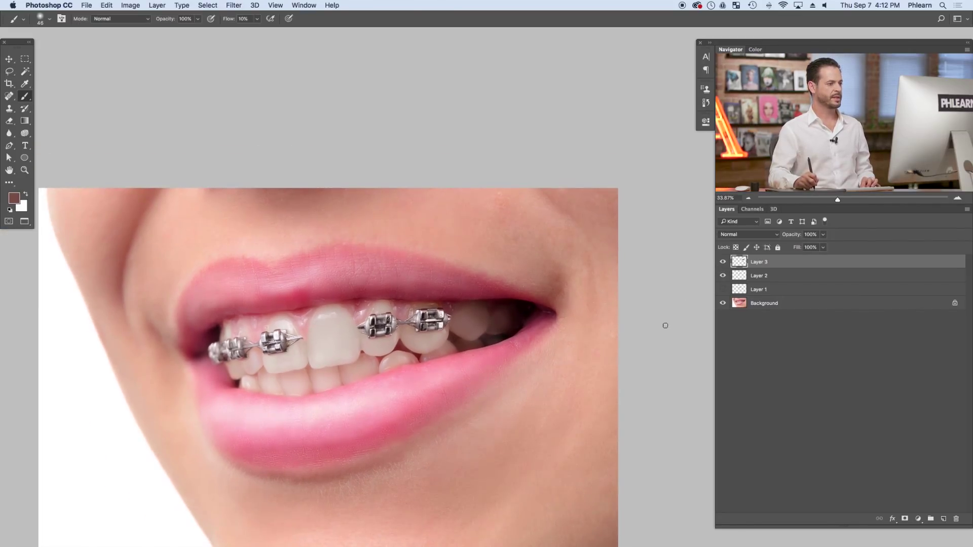
pyautogui.click(722, 261)
pyautogui.click(723, 261)
# - Soften the tone of the repainted back teeth with a 127 px brush at 10% flow, and check Layer 3 on and off
pyautogui.moveTo(476, 331)
pyautogui.mouseDown()
pyautogui.moveTo(494, 330)
pyautogui.moveTo(466, 329)
pyautogui.mouseUp()
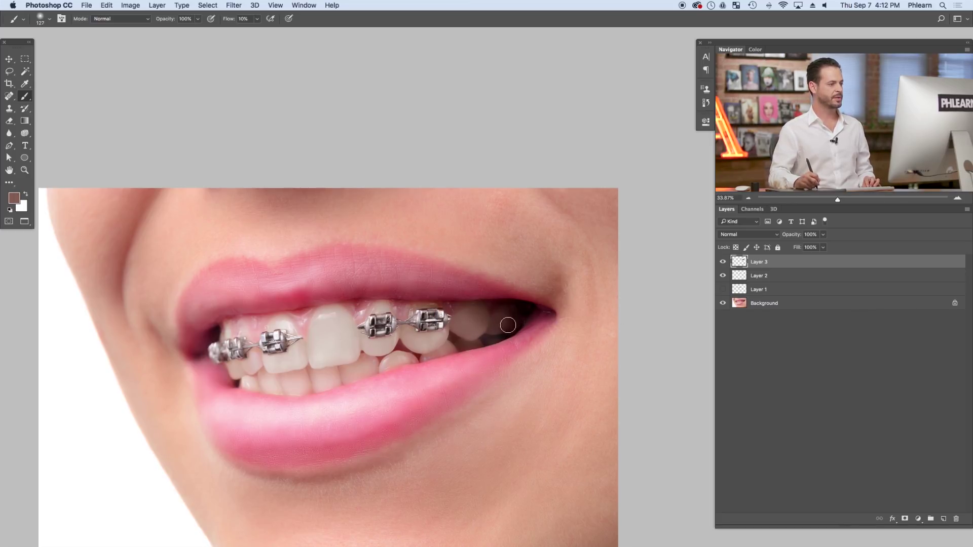
pyautogui.click(722, 262)
pyautogui.click(722, 261)
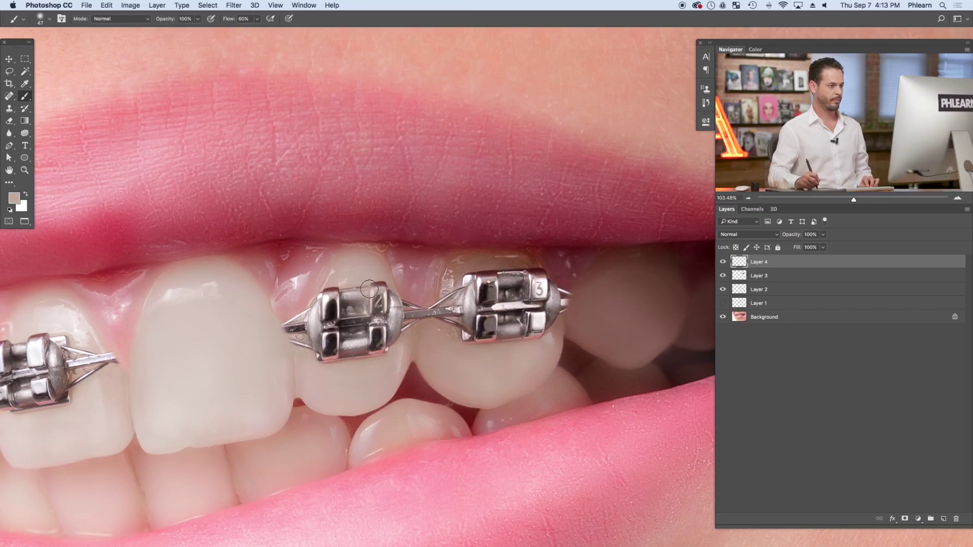
# - On Layer 4, cover most of the bracket on the narrow tooth beside the front tooth, plus its connecting wire, with sampled colours at 60% flow
pyautogui.moveTo(369, 289)
pyautogui.mouseDown()
pyautogui.moveTo(375, 342)
pyautogui.moveTo(359, 311)
pyautogui.moveTo(328, 329)
pyautogui.moveTo(335, 299)
pyautogui.moveTo(408, 298)
pyautogui.moveTo(427, 319)
pyautogui.moveTo(437, 305)
pyautogui.moveTo(415, 323)
pyautogui.mouseUp()
pyautogui.keyDown('alt'); pyautogui.click(416, 294); pyautogui.keyUp('alt')
pyautogui.keyDown('alt'); pyautogui.click(418, 299); pyautogui.keyUp('alt')
pyautogui.keyDown('alt'); pyautogui.click(425, 323); pyautogui.keyUp('alt')
pyautogui.keyDown('alt'); pyautogui.click(414, 295); pyautogui.keyUp('alt')
pyautogui.moveTo(415, 326); pyautogui.dragTo(422, 326)
pyautogui.keyDown('alt'); pyautogui.click(408, 332); pyautogui.keyUp('alt')
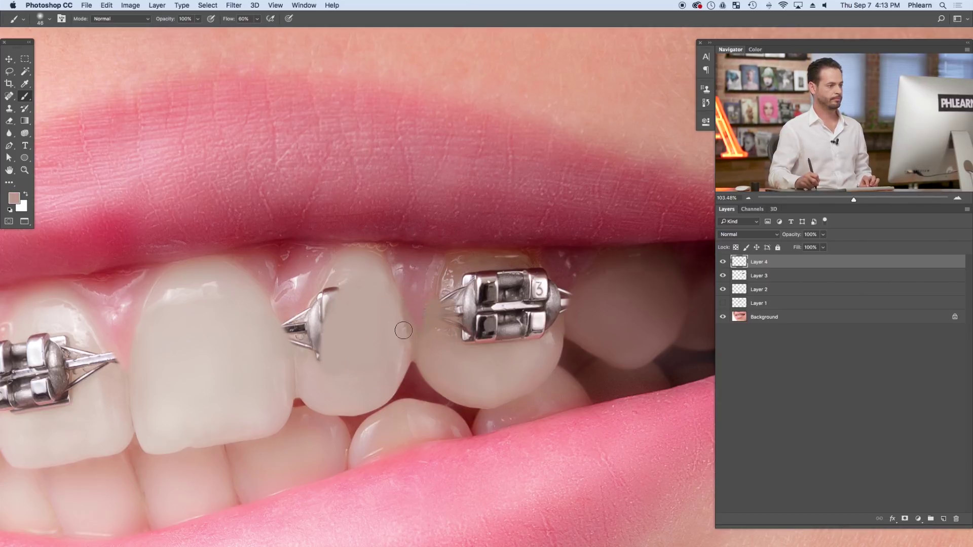
pyautogui.keyDown('alt'); pyautogui.click(412, 307); pyautogui.keyUp('alt')
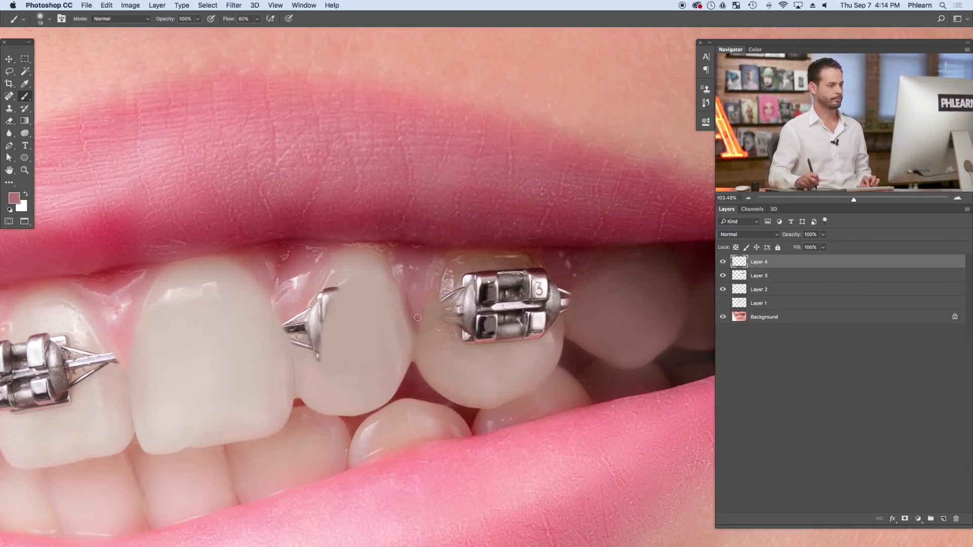
pyautogui.keyDown('alt'); pyautogui.click(426, 264); pyautogui.keyUp('alt')
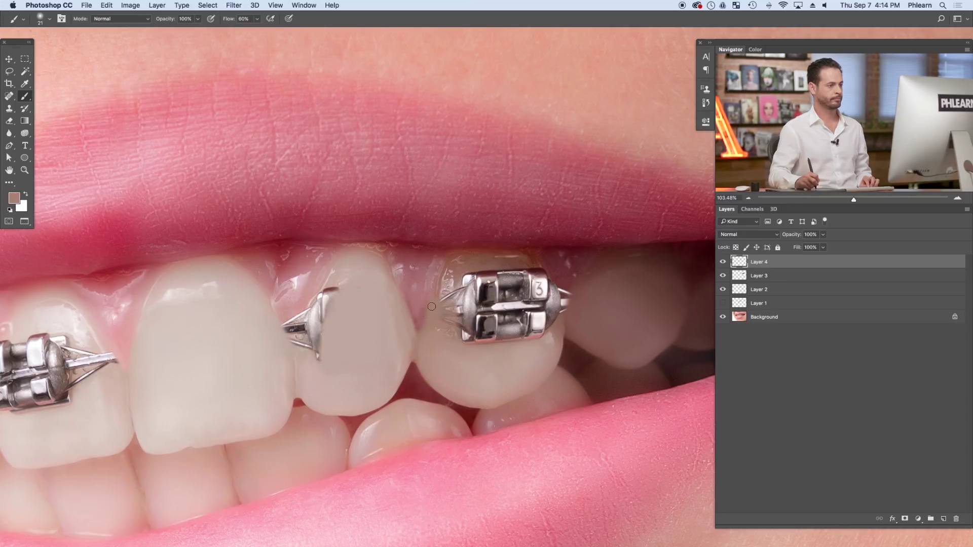
# - Paint over the remaining left end of that bracket and its wires with sampled tooth and gum colours
pyautogui.moveTo(382, 343); pyautogui.dragTo(447, 362)
pyautogui.keyDown('alt'); pyautogui.click(397, 317); pyautogui.keyUp('alt')
pyautogui.moveTo(380, 306); pyautogui.dragTo(371, 306)
pyautogui.moveTo(376, 300)
pyautogui.mouseDown()
pyautogui.moveTo(368, 341)
pyautogui.moveTo(376, 303)
pyautogui.moveTo(332, 330)
pyautogui.mouseUp()
pyautogui.keyDown('alt'); pyautogui.click(347, 314); pyautogui.keyUp('alt')
pyautogui.moveTo(349, 323); pyautogui.dragTo(338, 346)
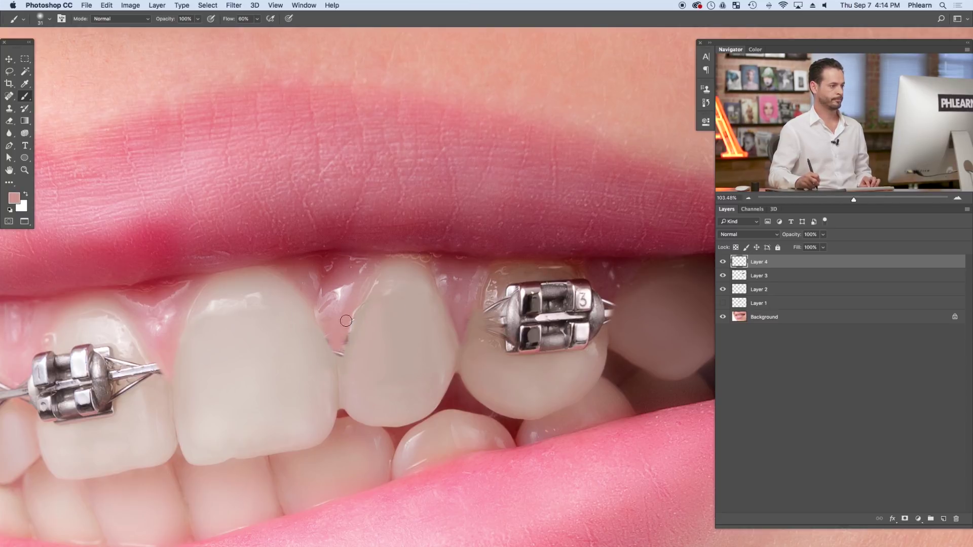
# - Paint out the last wire end between the narrow tooth and the front tooth, rebuilding the gum edge with sampled colours
pyautogui.keyDown('alt'); pyautogui.click(335, 362); pyautogui.keyUp('alt')
pyautogui.moveTo(354, 318)
pyautogui.mouseDown()
pyautogui.moveTo(360, 312)
pyautogui.moveTo(331, 342)
pyautogui.mouseUp()
pyautogui.keyDown('alt'); pyautogui.click(357, 369); pyautogui.keyUp('alt')
pyautogui.keyDown('alt'); pyautogui.click(345, 351); pyautogui.keyUp('alt')
# - Cover the middle and lower parts of the bracket marked 3 on the next tooth with colours sampled from that tooth
pyautogui.moveTo(339, 389)
pyautogui.mouseDown()
pyautogui.moveTo(350, 389)
pyautogui.moveTo(228, 404)
pyautogui.mouseUp()
pyautogui.keyDown('alt'); pyautogui.click(424, 377); pyautogui.keyUp('alt')
pyautogui.moveTo(422, 362); pyautogui.dragTo(441, 350)
pyautogui.keyDown('alt'); pyautogui.click(422, 290); pyautogui.keyUp('alt')
pyautogui.moveTo(422, 313)
pyautogui.mouseDown()
pyautogui.moveTo(479, 352)
pyautogui.moveTo(444, 324)
pyautogui.moveTo(379, 353)
pyautogui.mouseUp()
pyautogui.keyDown('alt'); pyautogui.click(433, 355); pyautogui.keyUp('alt')
pyautogui.keyDown('alt'); pyautogui.click(365, 364); pyautogui.keyUp('alt')
# - Paint over the bracket's remaining upper edge and the wire on the tooth's left side with sampled colours
pyautogui.scroll(-1, 375, 347)
pyautogui.hscroll(1, 374, 346)
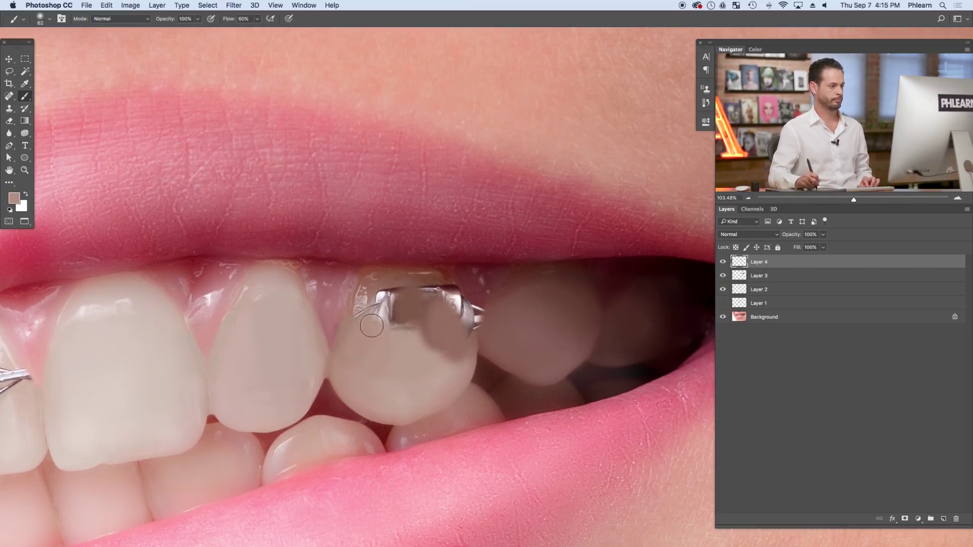
pyautogui.moveTo(378, 291)
pyautogui.mouseDown()
pyautogui.moveTo(413, 294)
pyautogui.moveTo(411, 311)
pyautogui.moveTo(445, 282)
pyautogui.moveTo(473, 341)
pyautogui.moveTo(427, 292)
pyautogui.mouseUp()
pyautogui.keyDown('alt'); pyautogui.click(423, 306); pyautogui.keyUp('alt')
pyautogui.keyDown('alt'); pyautogui.click(359, 325); pyautogui.keyUp('alt')
pyautogui.moveTo(359, 324); pyautogui.dragTo(366, 309)
# - Smooth the repainted surface of that round tooth with sampled colours, using an enlarged brush at 60% flow
pyautogui.scroll(-5, 367, 352)
pyautogui.press(']')
pyautogui.press(']')
pyautogui.press(']')
pyautogui.press(']')
pyautogui.press(']')
pyautogui.press(']')
pyautogui.moveTo(387, 341)
pyautogui.mouseDown()
pyautogui.moveTo(395, 359)
pyautogui.moveTo(410, 342)
pyautogui.moveTo(383, 318)
pyautogui.mouseUp()
pyautogui.keyDown('alt'); pyautogui.click(405, 324); pyautogui.keyUp('alt')
pyautogui.press('e')
pyautogui.press('b')
pyautogui.keyDown('alt'); pyautogui.click(413, 326); pyautogui.keyUp('alt')
# - Blend the upper part of the round tooth towards the gum with sampled colours, using a larger brush at 20% flow
pyautogui.press(']')
pyautogui.press(']')
pyautogui.press(']')
pyautogui.press(']')
pyautogui.keyDown('alt'); pyautogui.click(381, 317); pyautogui.keyUp('alt')
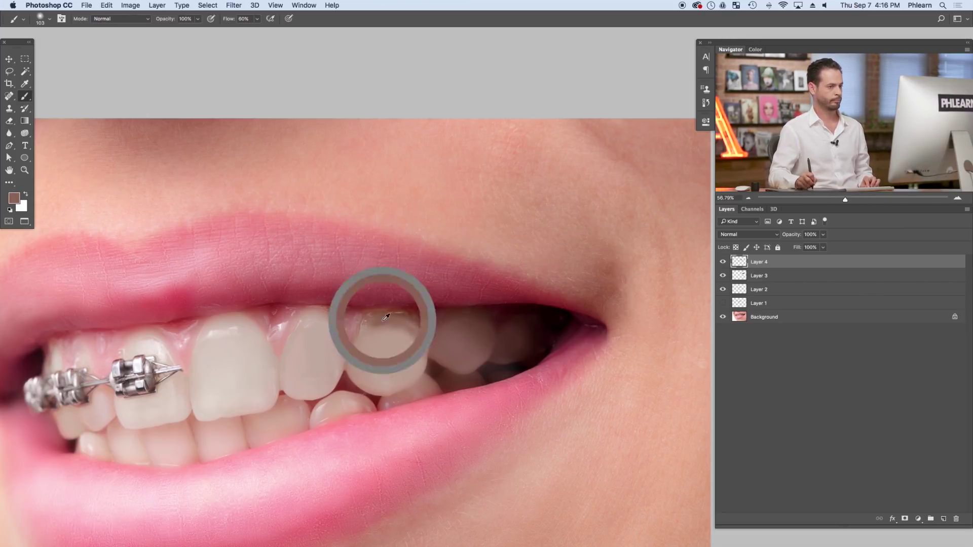
pyautogui.moveTo(390, 321); pyautogui.dragTo(379, 333)
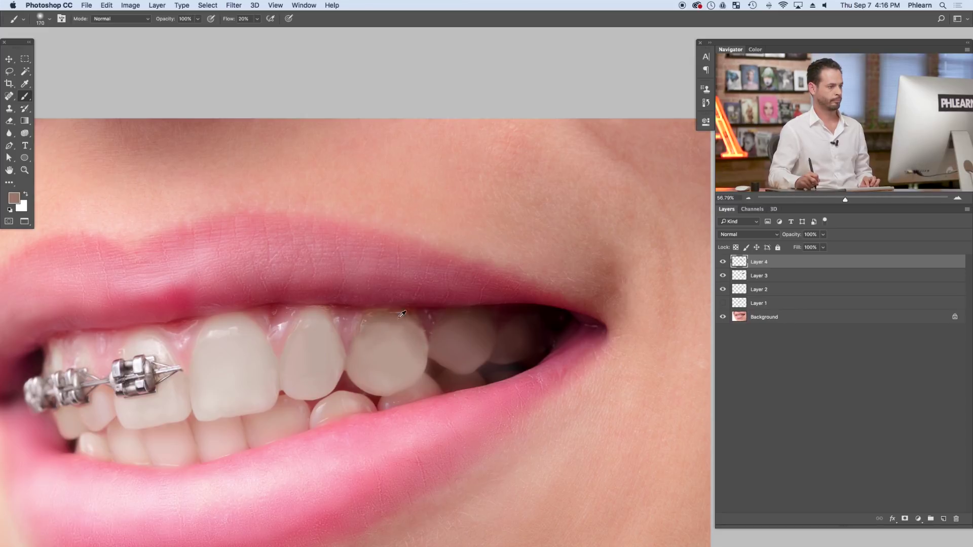
pyautogui.keyDown('alt'); pyautogui.click(373, 333); pyautogui.keyUp('alt')
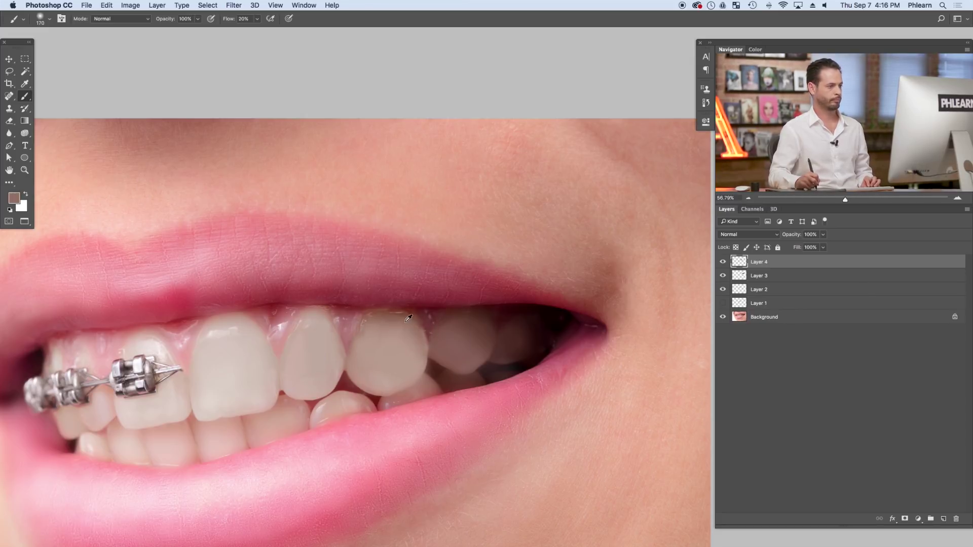
# - Even out the tones across the round tooth and its right side with further sampled colours at 20% flow
pyautogui.moveTo(411, 354); pyautogui.dragTo(521, 341)
pyautogui.keyDown('alt'); pyautogui.click(459, 335); pyautogui.keyUp('alt')
pyautogui.moveTo(418, 394)
pyautogui.mouseDown()
pyautogui.moveTo(432, 393)
pyautogui.moveTo(362, 369)
pyautogui.mouseUp()
pyautogui.moveTo(443, 354); pyautogui.dragTo(464, 357)
pyautogui.keyDown('alt'); pyautogui.click(461, 346); pyautogui.keyUp('alt')
pyautogui.keyDown('alt'); pyautogui.click(474, 350); pyautogui.keyUp('alt')
# - Duplicate Layer 3 and merge the copy down into it, and compare the image with Layer 4 off and on
pyautogui.click(759, 276)
pyautogui.press('super+j')
pyautogui.press('super+e')
pyautogui.click(758, 262)
pyautogui.click(723, 262)
pyautogui.click(723, 262)
pyautogui.press('e')
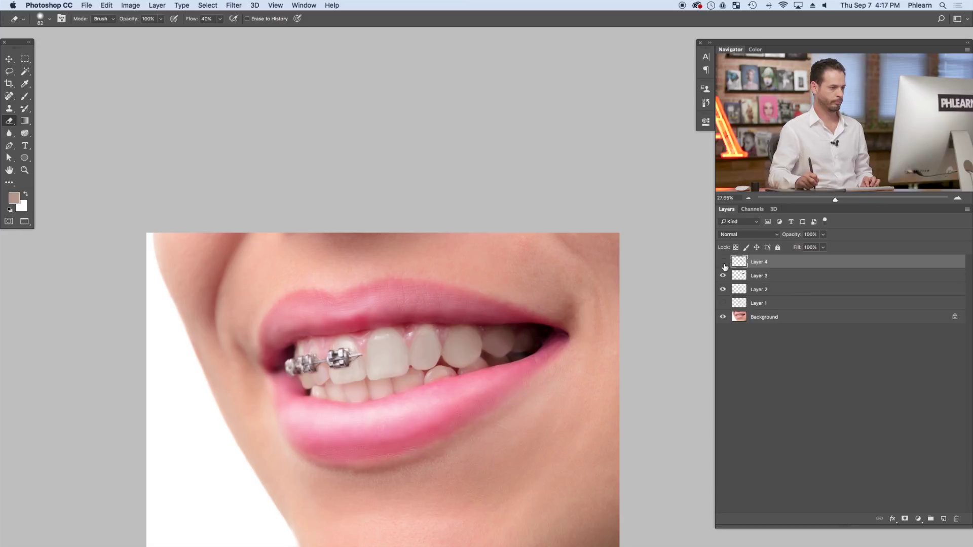
pyautogui.click(723, 262)
# - Refine the shadow gap and right edge of the round tooth with sampled colours at 20% flow, using small to 77 px brushes
pyautogui.scroll(5, 497, 345)
pyautogui.press('b')
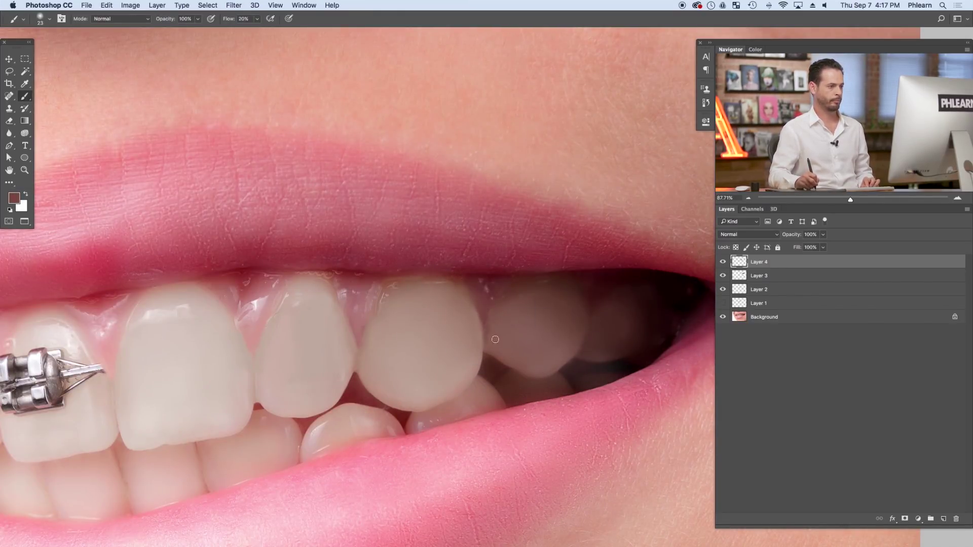
pyautogui.moveTo(484, 314); pyautogui.dragTo(489, 313)
pyautogui.keyDown('alt'); pyautogui.click(490, 312); pyautogui.keyUp('alt')
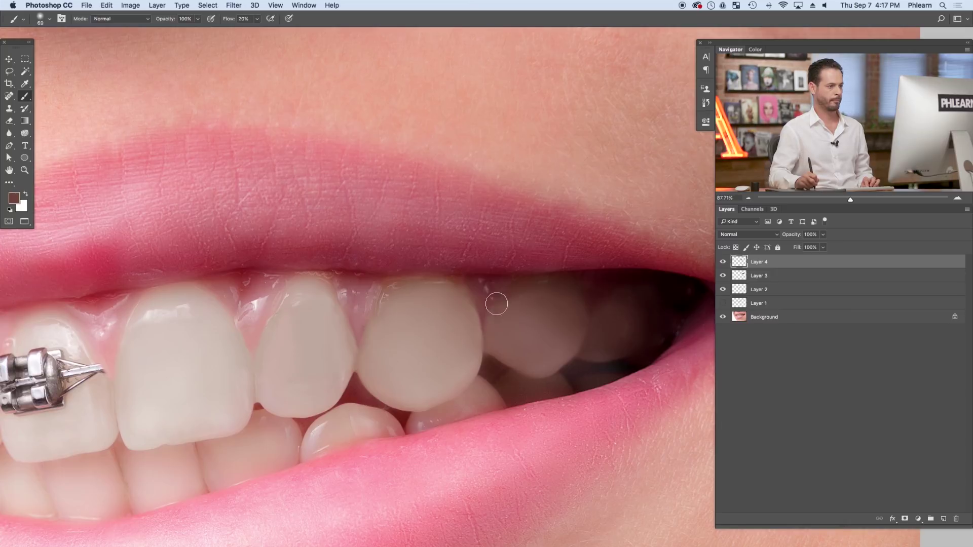
pyautogui.scroll(-3, 514, 347)
pyautogui.keyDown('alt'); pyautogui.click(505, 322); pyautogui.keyUp('alt')
pyautogui.moveTo(491, 347); pyautogui.dragTo(527, 355)
pyautogui.moveTo(526, 354); pyautogui.dragTo(528, 354)
pyautogui.keyDown('alt'); pyautogui.click(528, 359); pyautogui.keyUp('alt')
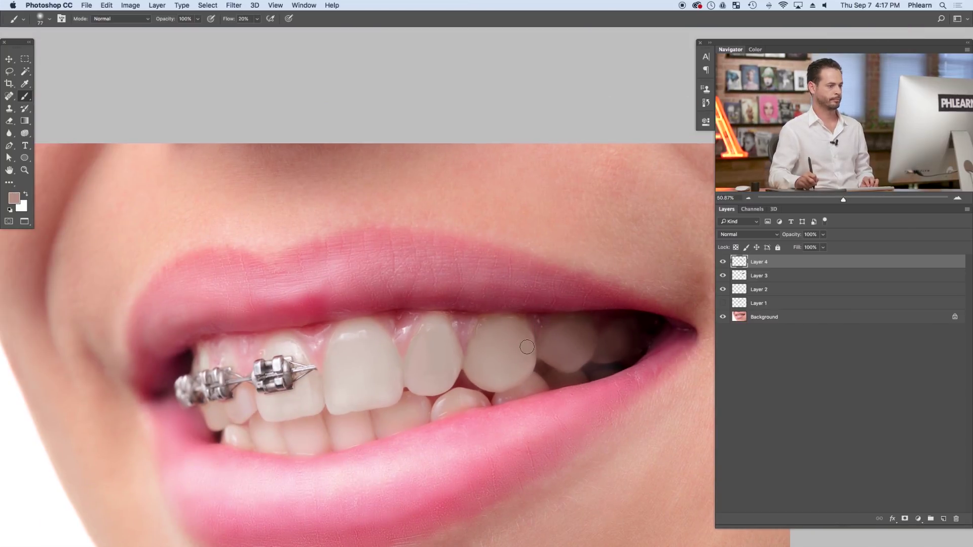
# - Add a new layer, set the brush flow to 70%, and cover the wire and near half of the next large tooth's bracket with sampled colours
pyautogui.scroll(4, 121, 405)
pyautogui.press('super+shift+alt+n')
pyautogui.keyDown('alt'); pyautogui.click(434, 372); pyautogui.keyUp('alt')
pyautogui.hotkey('shift', '7')
pyautogui.moveTo(435, 372)
pyautogui.mouseDown()
pyautogui.moveTo(450, 354)
pyautogui.moveTo(475, 365)
pyautogui.mouseUp()
pyautogui.keyDown('alt'); pyautogui.click(466, 349); pyautogui.keyUp('alt')
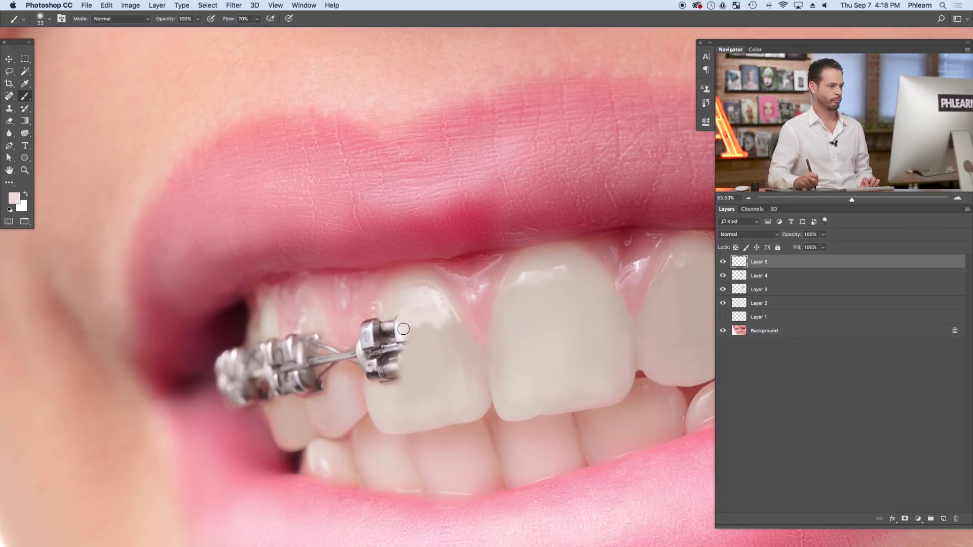
# - Paint out the rest of the bracket on the large tooth with enamel colours sampled above and below it
pyautogui.keyDown('alt'); pyautogui.click(396, 306); pyautogui.keyUp('alt')
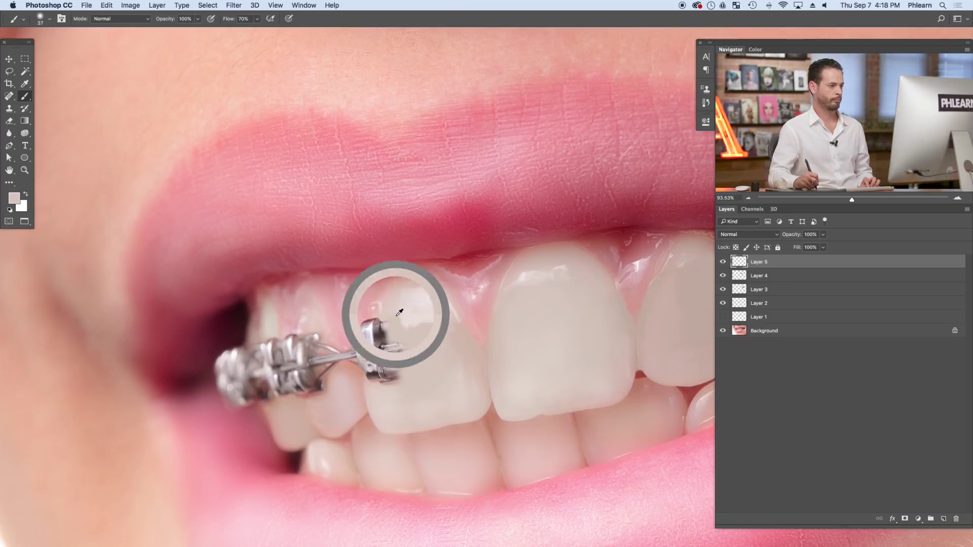
pyautogui.keyDown('alt'); pyautogui.click(401, 354); pyautogui.keyUp('alt')
pyautogui.moveTo(395, 355)
pyautogui.mouseDown()
pyautogui.moveTo(393, 378)
pyautogui.moveTo(380, 332)
pyautogui.mouseUp()
pyautogui.keyDown('alt'); pyautogui.click(374, 405); pyautogui.keyUp('alt')
pyautogui.moveTo(380, 373); pyautogui.dragTo(420, 352)
pyautogui.keyDown('alt'); pyautogui.click(366, 309); pyautogui.keyUp('alt')
pyautogui.moveTo(365, 322); pyautogui.dragTo(369, 364)
# - Rebuild the large tooth's outer edge and cover the adjoining wire with sampled enamel and gum colours
pyautogui.keyDown('alt'); pyautogui.click(375, 319); pyautogui.keyUp('alt')
pyautogui.keyDown('alt'); pyautogui.click(399, 330); pyautogui.keyUp('alt')
pyautogui.moveTo(352, 327); pyautogui.dragTo(371, 327)
pyautogui.moveTo(376, 397); pyautogui.dragTo(403, 385)
pyautogui.moveTo(371, 350); pyautogui.dragTo(351, 350)
pyautogui.keyDown('alt'); pyautogui.click(376, 333); pyautogui.keyUp('alt')
pyautogui.moveTo(364, 329)
pyautogui.mouseDown()
pyautogui.moveTo(371, 345)
pyautogui.moveTo(347, 350)
pyautogui.moveTo(340, 321)
pyautogui.moveTo(341, 381)
pyautogui.moveTo(343, 356)
pyautogui.moveTo(351, 361)
pyautogui.mouseUp()
# - Cover the wire remnants in the gap between the large tooth and its narrow neighbour using sampled colours
pyautogui.keyDown('alt'); pyautogui.click(369, 363); pyautogui.keyUp('alt')
pyautogui.keyDown('alt'); pyautogui.click(338, 351); pyautogui.keyUp('alt')
pyautogui.keyDown('alt'); pyautogui.click(371, 349); pyautogui.keyUp('alt')
pyautogui.moveTo(341, 337)
pyautogui.mouseDown()
pyautogui.moveTo(356, 336)
pyautogui.moveTo(358, 391)
pyautogui.moveTo(370, 358)
pyautogui.mouseUp()
pyautogui.keyDown('alt'); pyautogui.click(374, 385); pyautogui.keyUp('alt')
pyautogui.keyDown('alt'); pyautogui.click(340, 311); pyautogui.keyUp('alt')
pyautogui.keyDown('alt'); pyautogui.click(319, 411); pyautogui.keyUp('alt')
# - Paint over the bracket on the narrow tooth with colours sampled from its enamel and the surrounding gum
pyautogui.moveTo(304, 364); pyautogui.dragTo(296, 364)
pyautogui.keyDown('alt'); pyautogui.click(296, 320); pyautogui.keyUp('alt')
pyautogui.moveTo(297, 312)
pyautogui.mouseDown()
pyautogui.moveTo(319, 382)
pyautogui.moveTo(309, 426)
pyautogui.moveTo(303, 332)
pyautogui.moveTo(315, 314)
pyautogui.moveTo(322, 336)
pyautogui.mouseUp()
pyautogui.keyDown('alt'); pyautogui.click(321, 381); pyautogui.keyUp('alt')
pyautogui.keyDown('alt'); pyautogui.click(306, 332); pyautogui.keyUp('alt')
pyautogui.keyDown('alt'); pyautogui.click(321, 393); pyautogui.keyUp('alt')
pyautogui.keyDown('alt'); pyautogui.click(303, 373); pyautogui.keyUp('alt')
pyautogui.moveTo(308, 365); pyautogui.dragTo(312, 350)
# - Rebuild the boundary and gum between the narrow tooth and the outermost tooth with sampled colours
pyautogui.keyDown('alt'); pyautogui.click(306, 357); pyautogui.keyUp('alt')
pyautogui.moveTo(302, 339)
pyautogui.mouseDown()
pyautogui.moveTo(270, 326)
pyautogui.moveTo(280, 378)
pyautogui.mouseUp()
pyautogui.keyDown('alt'); pyautogui.click(299, 360); pyautogui.keyUp('alt')
pyautogui.keyDown('alt'); pyautogui.click(282, 329); pyautogui.keyUp('alt')
pyautogui.keyDown('alt'); pyautogui.click(269, 325); pyautogui.keyUp('alt')
pyautogui.keyDown('alt'); pyautogui.click(285, 334); pyautogui.keyUp('alt')
pyautogui.moveTo(283, 378)
pyautogui.mouseDown()
pyautogui.moveTo(279, 332)
pyautogui.moveTo(284, 379)
pyautogui.moveTo(289, 315)
pyautogui.mouseUp()
pyautogui.keyDown('alt'); pyautogui.click(298, 345); pyautogui.keyUp('alt')
# - Paint out the bracket on the outermost tooth and reshape its outer side with sampled enamel colours
pyautogui.moveTo(304, 394)
pyautogui.mouseDown()
pyautogui.moveTo(316, 394)
pyautogui.moveTo(258, 391)
pyautogui.moveTo(263, 383)
pyautogui.mouseUp()
pyautogui.keyDown('alt'); pyautogui.click(291, 405); pyautogui.keyUp('alt')
pyautogui.keyDown('alt'); pyautogui.click(262, 405); pyautogui.keyUp('alt')
pyautogui.keyDown('alt'); pyautogui.click(264, 326); pyautogui.keyUp('alt')
pyautogui.moveTo(268, 332)
pyautogui.mouseDown()
pyautogui.moveTo(270, 374)
pyautogui.moveTo(282, 374)
pyautogui.mouseUp()
pyautogui.moveTo(275, 365); pyautogui.dragTo(250, 364)
pyautogui.keyDown('alt'); pyautogui.click(228, 341); pyautogui.keyUp('alt')
# - Cover the end of the braces in the dark mouth corner with sampled shadow colours
pyautogui.moveTo(274, 367); pyautogui.dragTo(241, 336)
pyautogui.keyDown('alt'); pyautogui.click(230, 381); pyautogui.keyUp('alt')
pyautogui.keyDown('alt'); pyautogui.click(234, 379); pyautogui.keyUp('alt')
pyautogui.moveTo(260, 375)
pyautogui.mouseDown()
pyautogui.moveTo(271, 377)
pyautogui.moveTo(228, 383)
pyautogui.moveTo(246, 380)
pyautogui.moveTo(266, 406)
pyautogui.mouseUp()
pyautogui.keyDown('alt'); pyautogui.click(266, 405); pyautogui.keyUp('alt')
pyautogui.keyDown('alt'); pyautogui.click(217, 377); pyautogui.keyUp('alt')
# - Blend the shadow and inner lip at the mouth corner with sampled colours, including deep red, using a brush up to 235 px
pyautogui.moveTo(315, 407); pyautogui.dragTo(282, 408)
pyautogui.moveTo(281, 408); pyautogui.dragTo(299, 418)
pyautogui.keyDown('alt'); pyautogui.click(281, 414); pyautogui.keyUp('alt')
pyautogui.keyDown('alt'); pyautogui.click(277, 390); pyautogui.keyUp('alt')
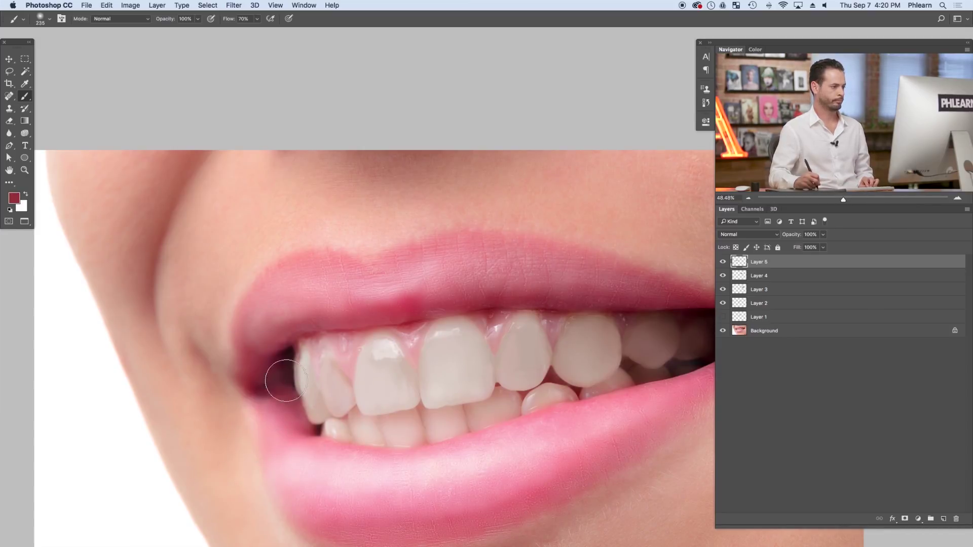
pyautogui.moveTo(296, 385); pyautogui.dragTo(349, 381)
pyautogui.moveTo(345, 355); pyautogui.dragTo(292, 337)
# - Refine the outermost tooth's edge against the dark corner with sampled colours and a 29 px brush
pyautogui.keyDown('alt'); pyautogui.click(299, 367); pyautogui.keyUp('alt')
pyautogui.moveTo(288, 382); pyautogui.dragTo(304, 438)
pyautogui.keyDown('alt'); pyautogui.click(294, 394); pyautogui.keyUp('alt')
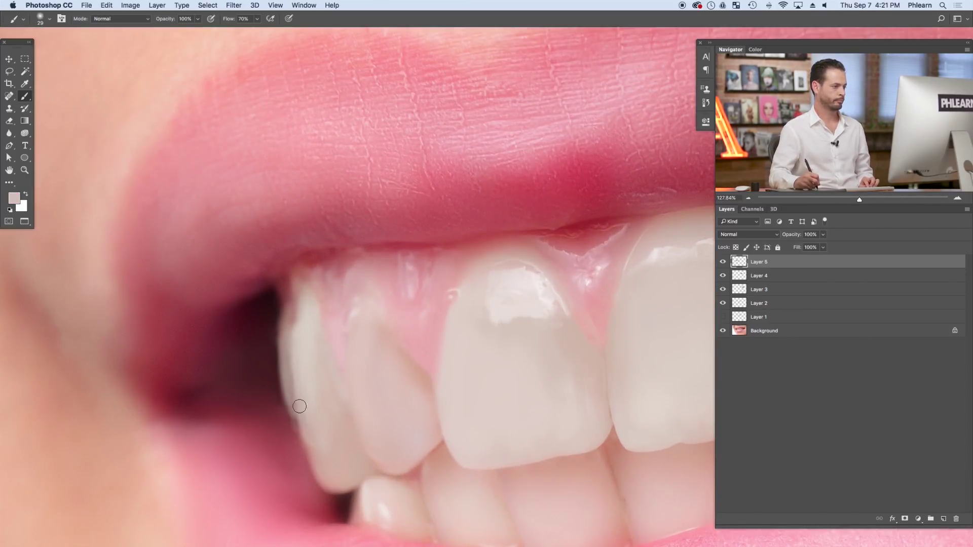
pyautogui.moveTo(299, 397); pyautogui.dragTo(225, 397)
# - Compare the smile with Layer 5 off and on, and with all the visible paint layers off and on
pyautogui.click(723, 262)
pyautogui.click(723, 262)
pyautogui.moveTo(354, 388); pyautogui.dragTo(371, 388)
pyautogui.keyDown('alt'); pyautogui.click(368, 390); pyautogui.keyUp('alt')
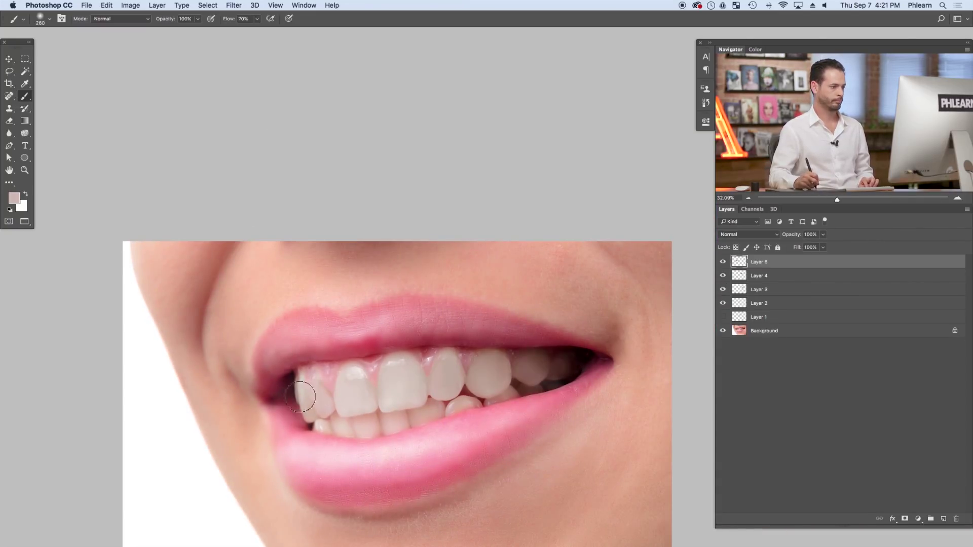
pyautogui.moveTo(723, 262); pyautogui.dragTo(725, 304)
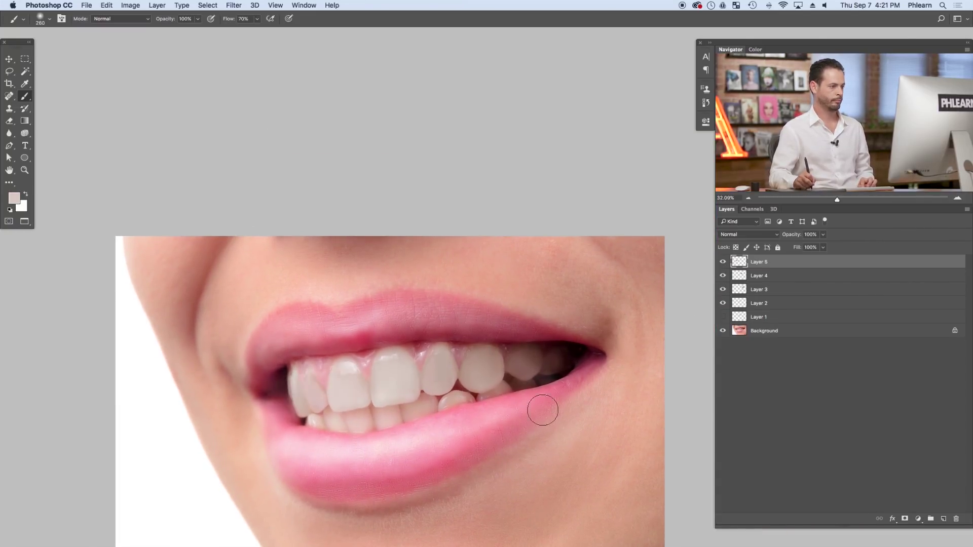
pyautogui.press('super+minus')
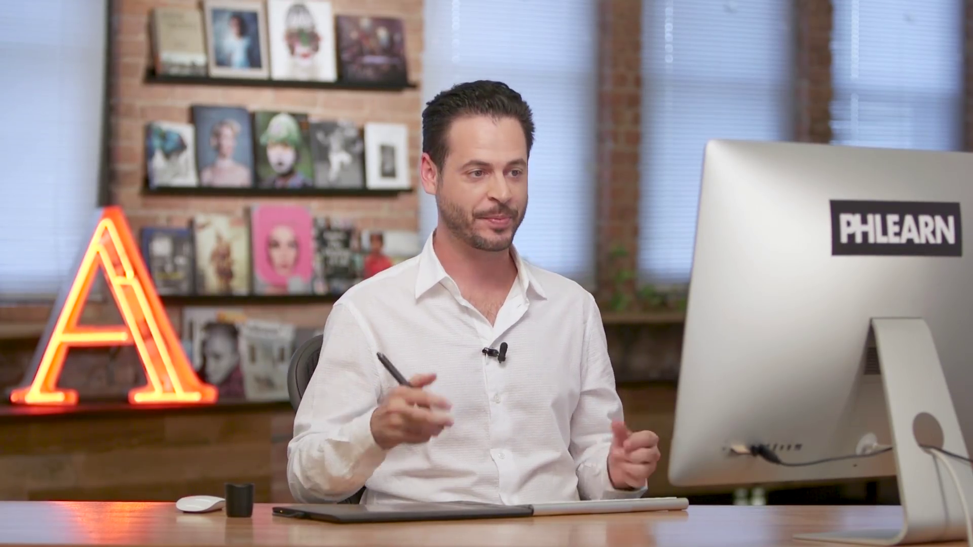
# - Group the paint layers and compare the whole smile with the group hidden and shown
pyautogui.press('super+g')
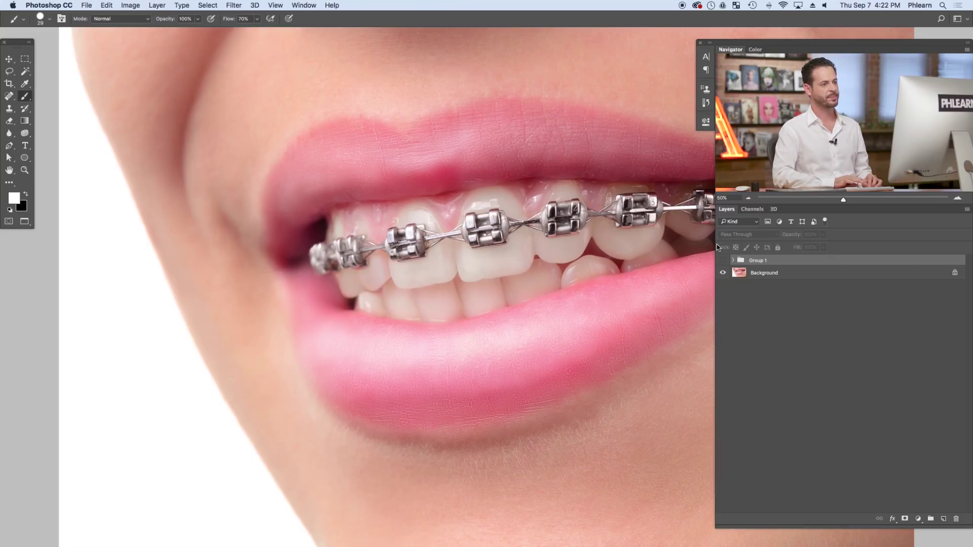
pyautogui.press('super+minus')
pyautogui.press('super+minus')
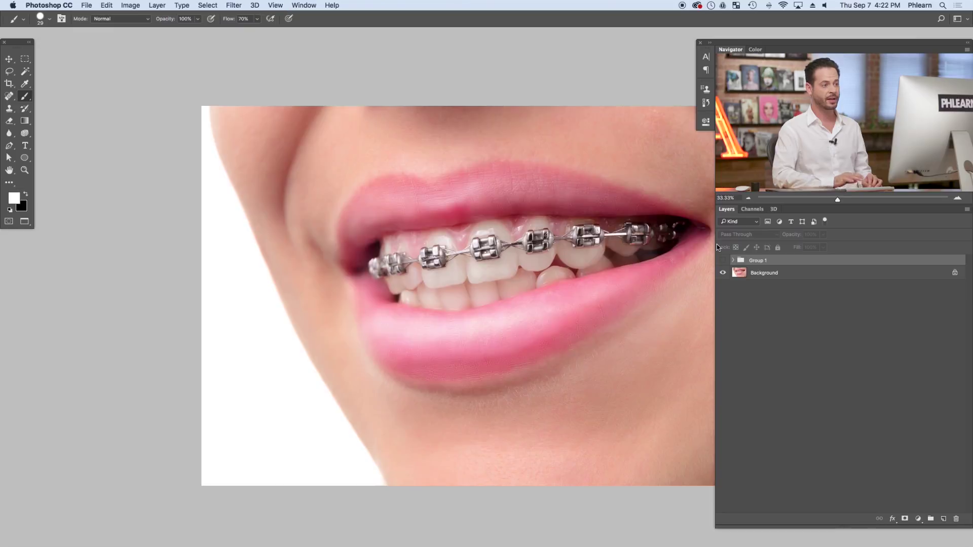
pyautogui.moveTo(471, 311); pyautogui.dragTo(421, 315)
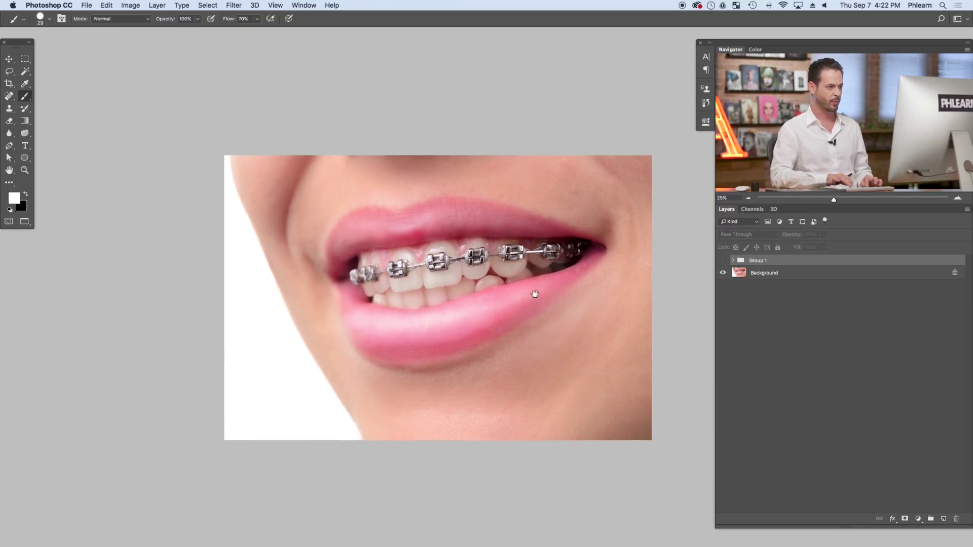
pyautogui.click(722, 260)
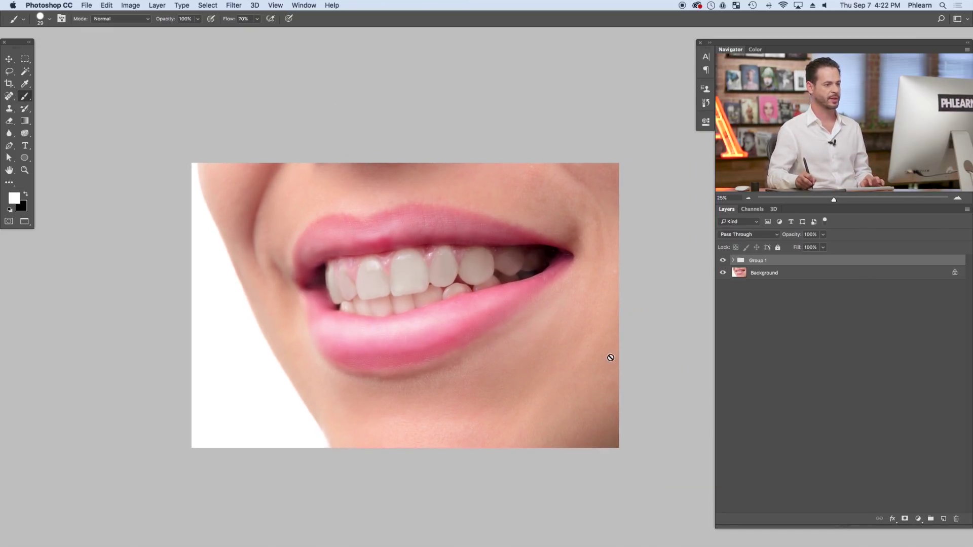
# - Brighten the front teeth with a soft 631 px white brush on a new layer set to Soft Light
pyautogui.press('super+shift+alt+n')
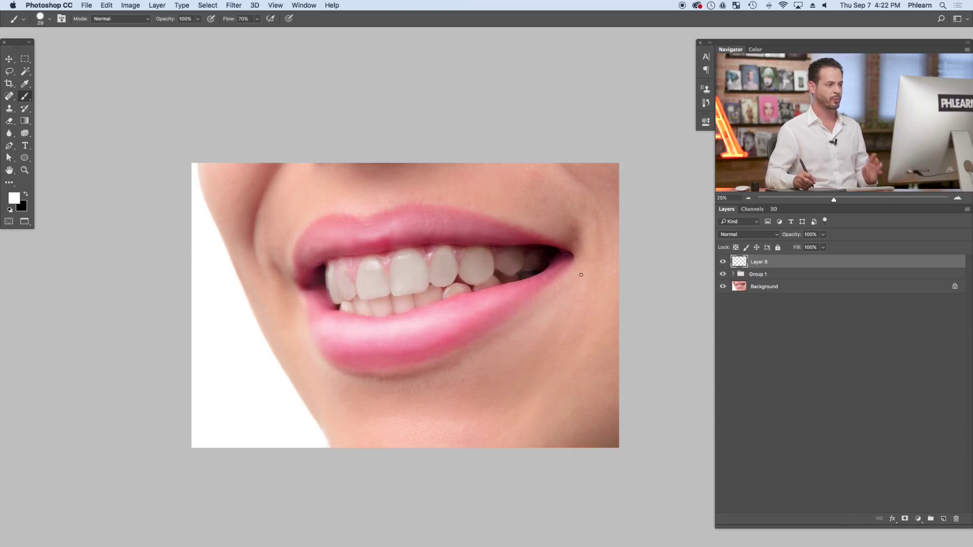
pyautogui.moveTo(366, 290)
pyautogui.mouseDown()
pyautogui.moveTo(406, 290)
pyautogui.moveTo(403, 279)
pyautogui.moveTo(382, 291)
pyautogui.mouseUp()
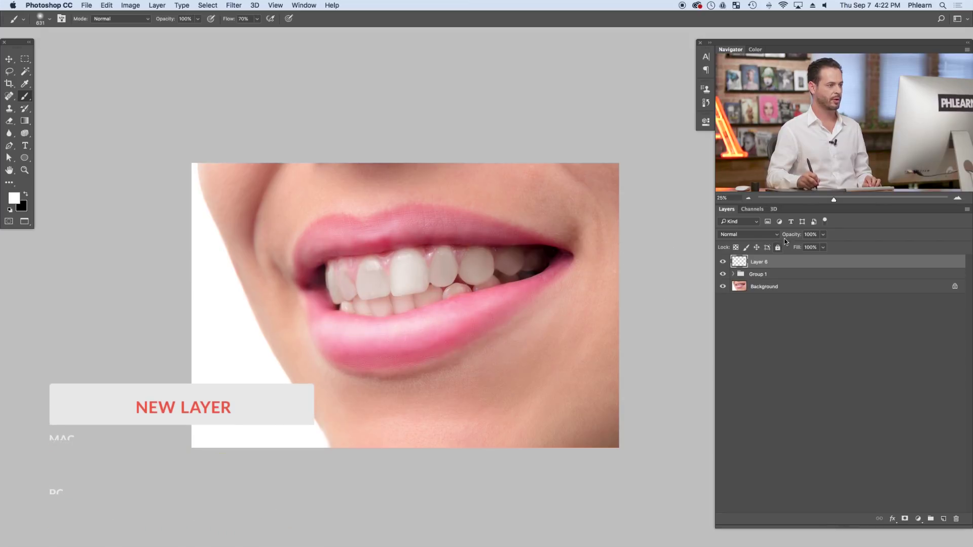
pyautogui.click(751, 235)
pyautogui.click(746, 344)
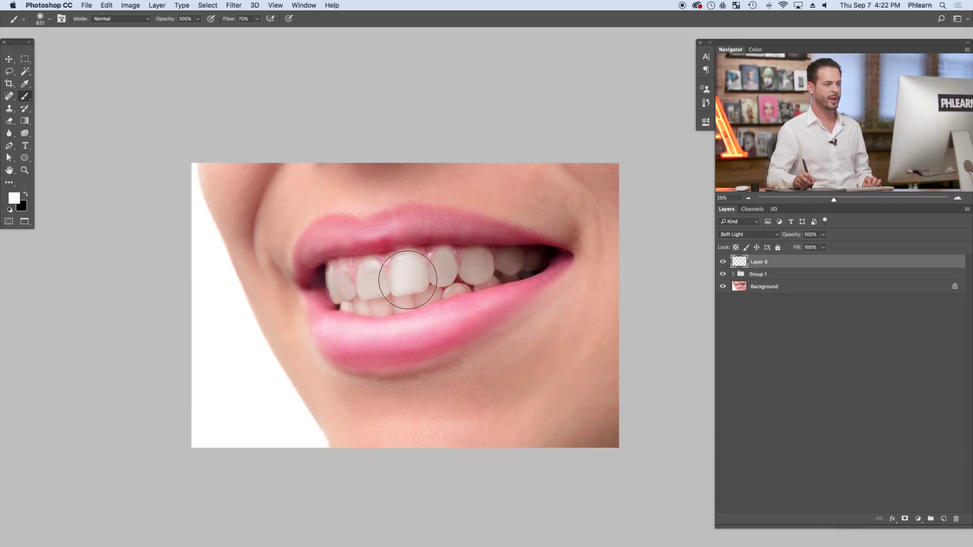
pyautogui.moveTo(381, 284)
pyautogui.mouseDown()
pyautogui.moveTo(374, 293)
pyautogui.moveTo(369, 282)
pyautogui.moveTo(456, 264)
pyautogui.moveTo(472, 277)
pyautogui.moveTo(505, 275)
pyautogui.moveTo(358, 298)
pyautogui.moveTo(491, 269)
pyautogui.moveTo(337, 287)
pyautogui.moveTo(497, 302)
pyautogui.moveTo(470, 277)
pyautogui.moveTo(433, 326)
pyautogui.moveTo(330, 271)
pyautogui.moveTo(458, 271)
pyautogui.moveTo(529, 254)
pyautogui.moveTo(423, 298)
pyautogui.moveTo(382, 298)
pyautogui.mouseUp()
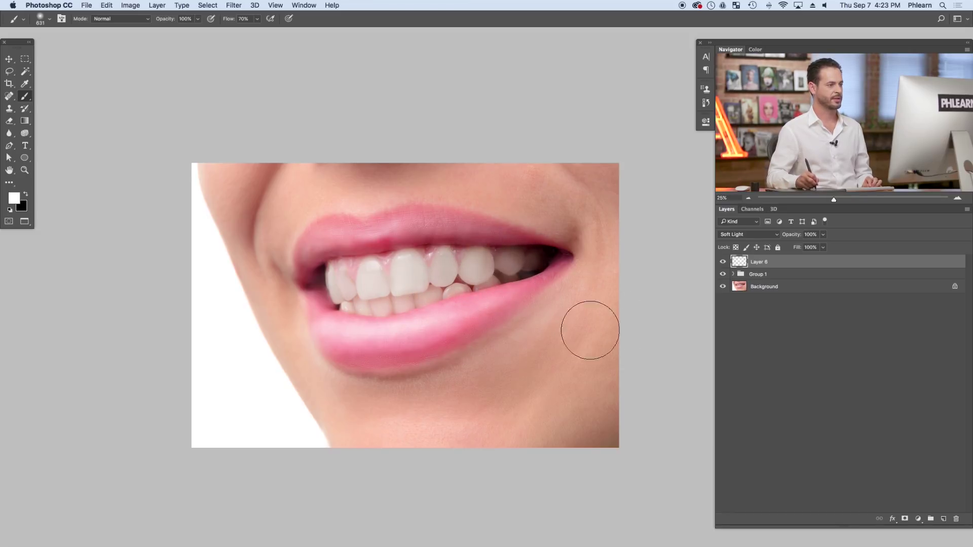
# - Compare the image with Layer 6 off and on, and group Layer 6 together with Group 1
pyautogui.scroll(-1, 478, 267)
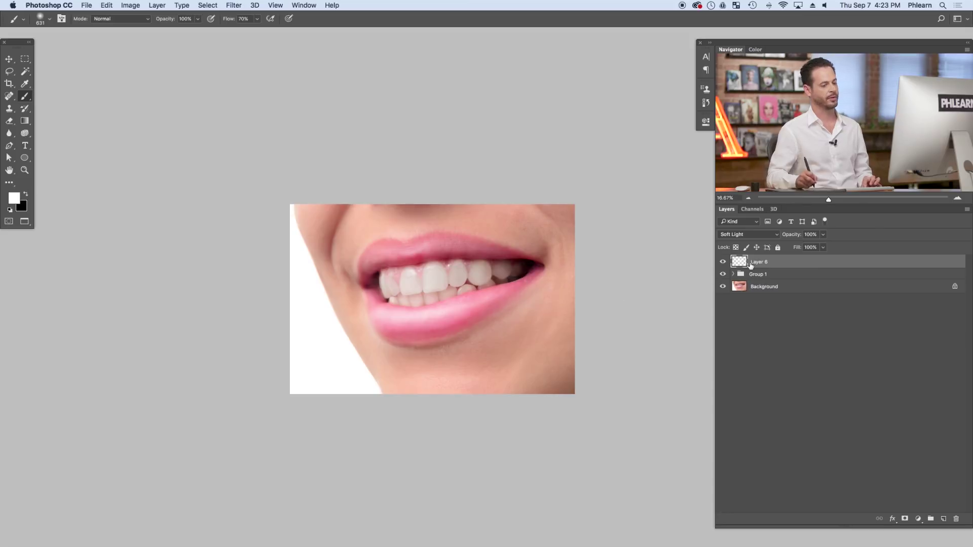
pyautogui.click(722, 261)
pyautogui.click(722, 262)
pyautogui.click(723, 261)
pyautogui.click(722, 262)
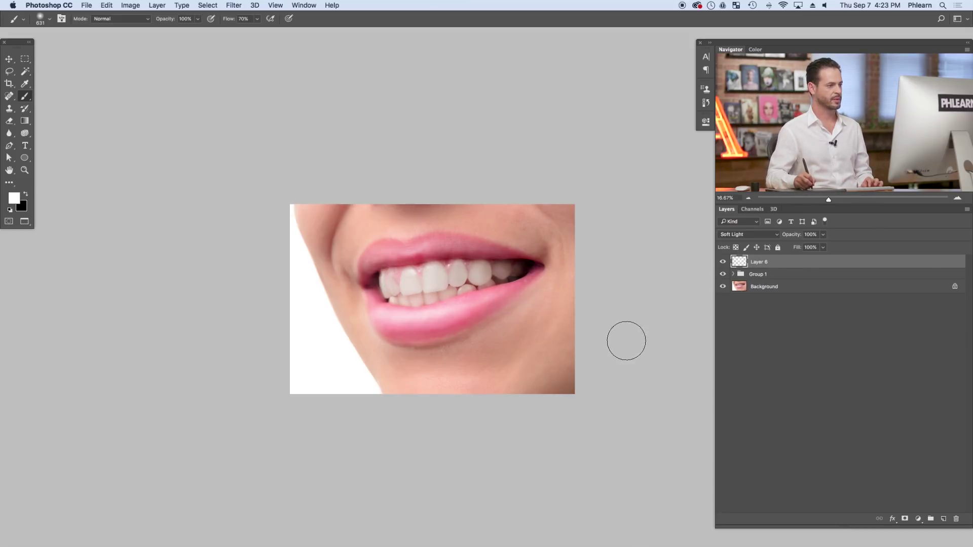
pyautogui.keyDown('shift'); pyautogui.click(797, 279); pyautogui.keyUp('shift')
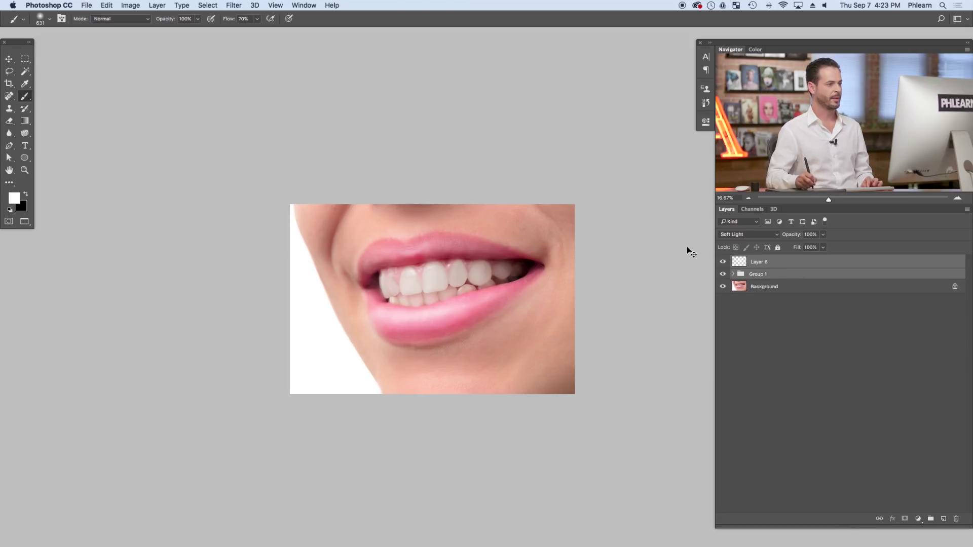
pyautogui.press('super+g')
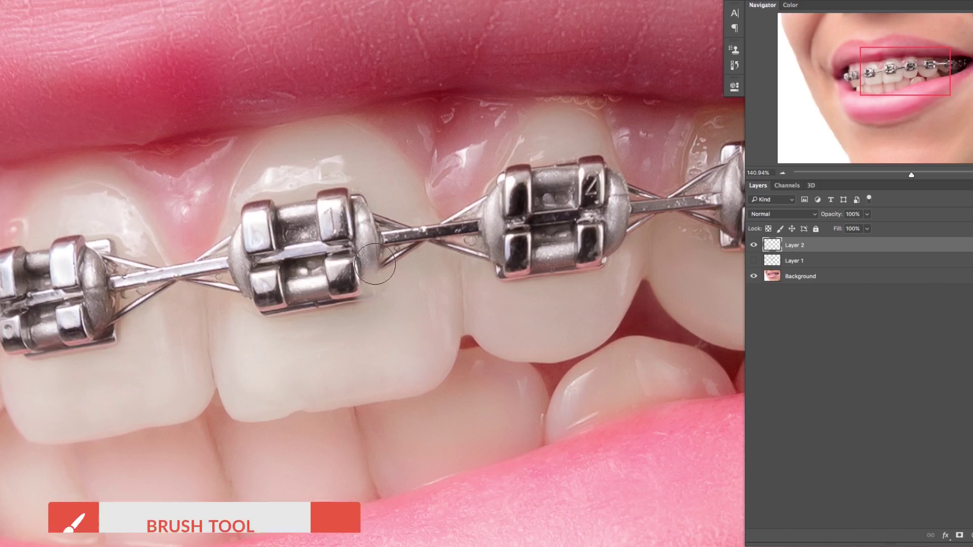
# - On Layer 2, paint over the front tooth's bracket and wire with sampled enamel colours, varying the brush size
pyautogui.moveTo(402, 260)
pyautogui.mouseDown()
pyautogui.moveTo(380, 217)
pyautogui.moveTo(326, 326)
pyautogui.moveTo(276, 305)
pyautogui.moveTo(263, 343)
pyautogui.moveTo(308, 332)
pyautogui.mouseUp()
pyautogui.press(']')
pyautogui.press(']')
pyautogui.press('[')
pyautogui.press('[')
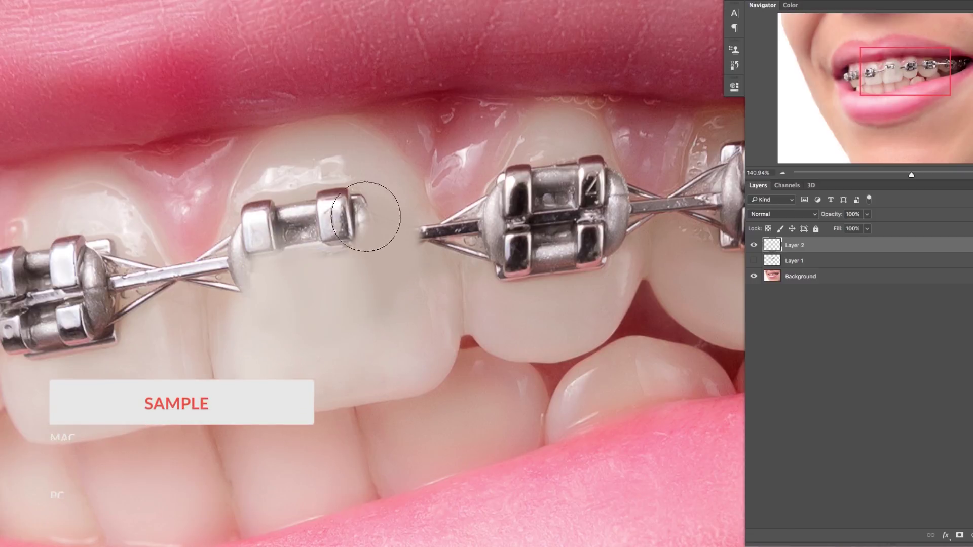
pyautogui.keyDown('alt'); pyautogui.click(352, 171); pyautogui.keyUp('alt')
pyautogui.moveTo(357, 203)
pyautogui.mouseDown()
pyautogui.moveTo(358, 217)
pyautogui.moveTo(304, 197)
pyautogui.moveTo(320, 209)
pyautogui.mouseUp()
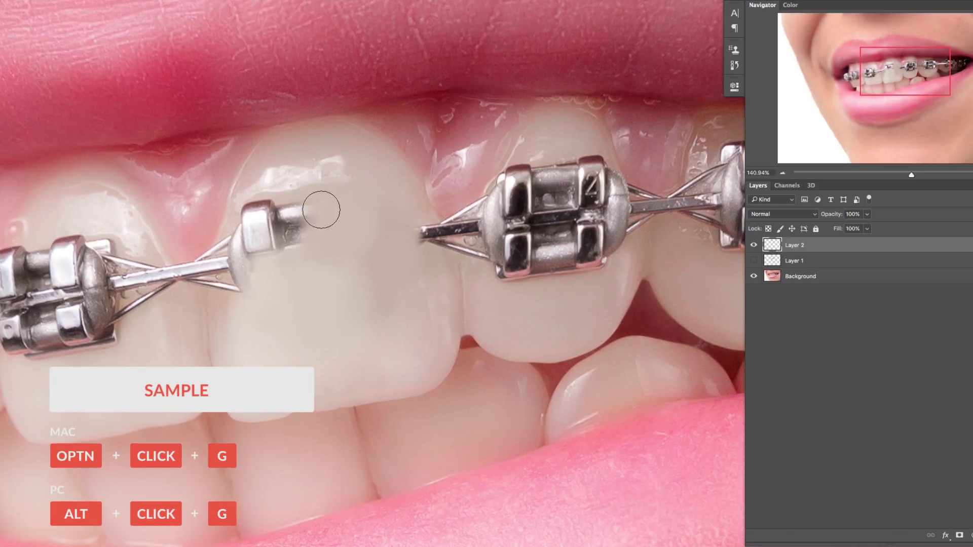
# - Even out the repainted front tooth on Layer 2 with sampled enamel colours and a smaller brush
pyautogui.keyDown('alt'); pyautogui.click(380, 276); pyautogui.keyUp('alt')
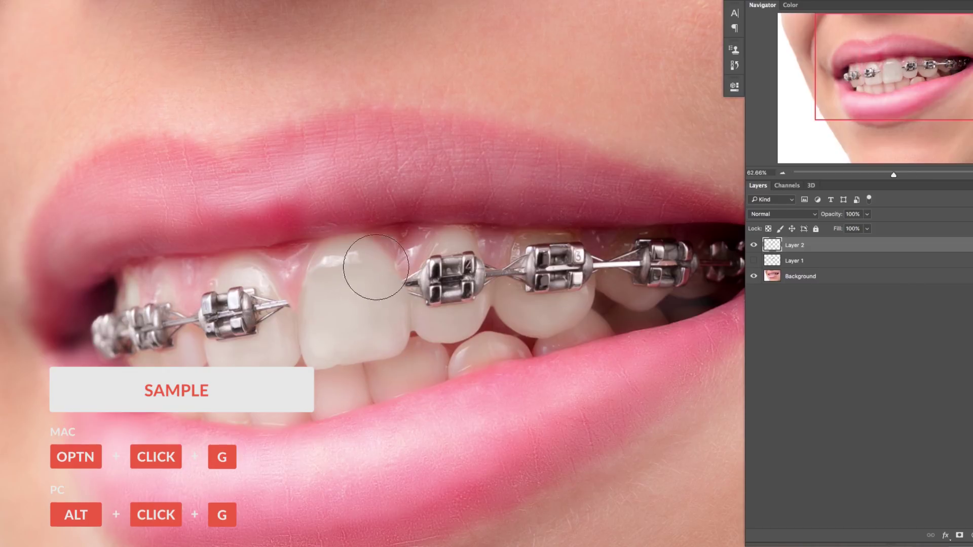
pyautogui.press('[')
pyautogui.press('[')
pyautogui.press('[')
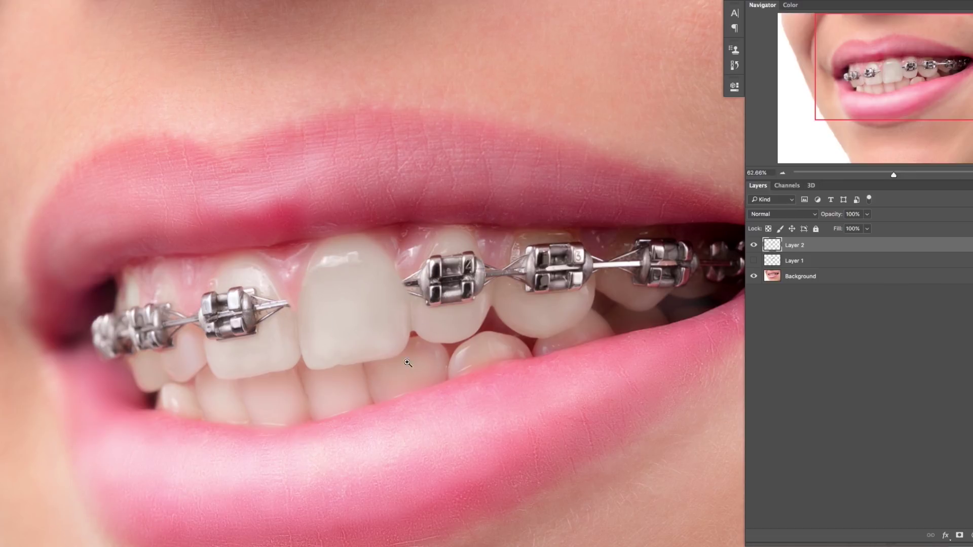
pyautogui.moveTo(418, 359); pyautogui.dragTo(400, 334)
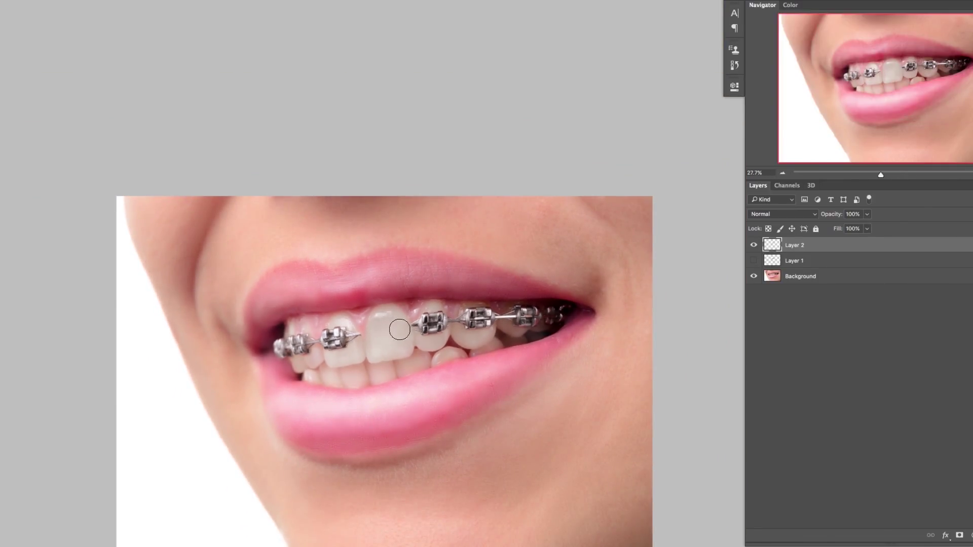
pyautogui.keyDown('alt'); pyautogui.click(384, 316); pyautogui.keyUp('alt')
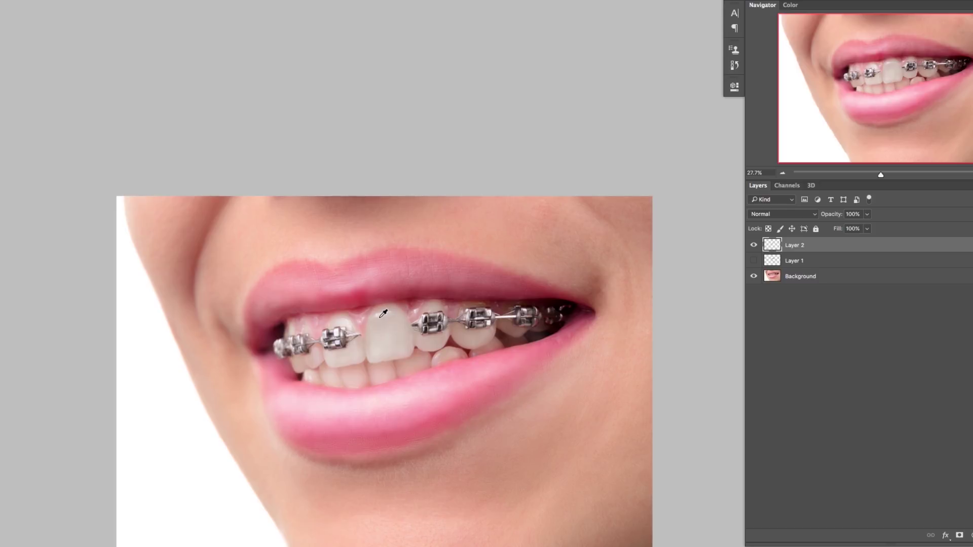